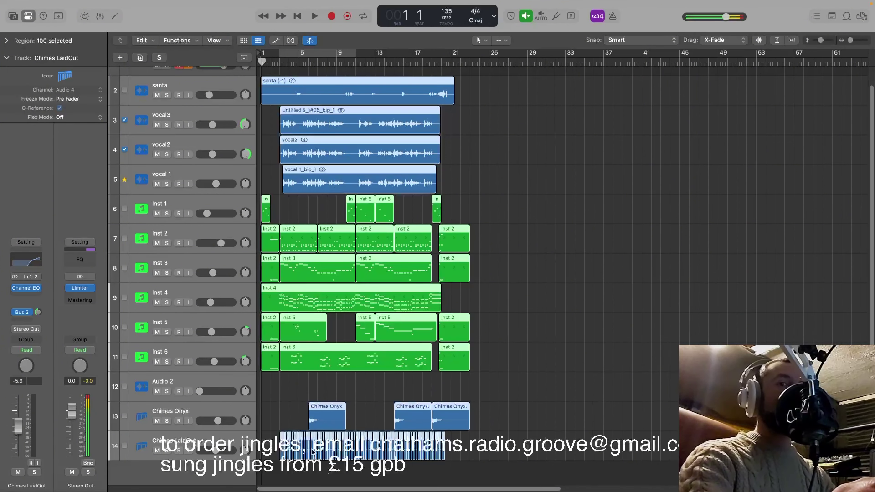
# Step: Play the jingle through to bar 21, stop it, then mute all tracks at once
pyautogui.press('space')
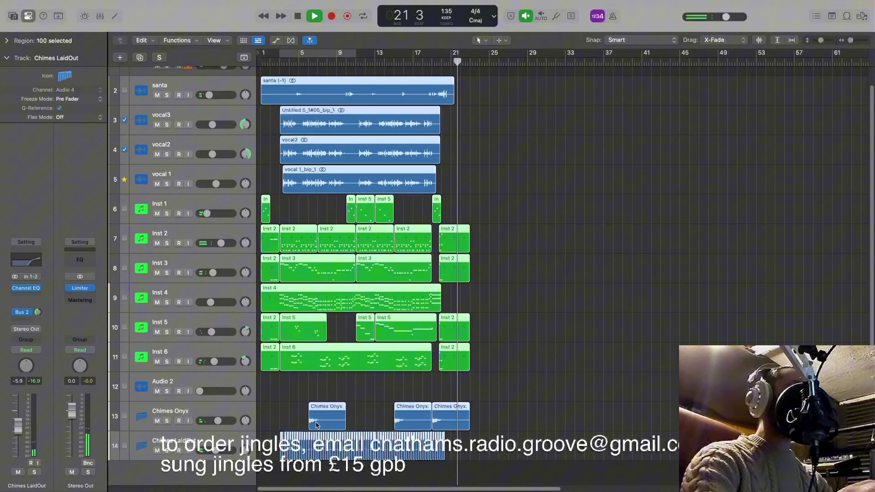
pyautogui.press('space')
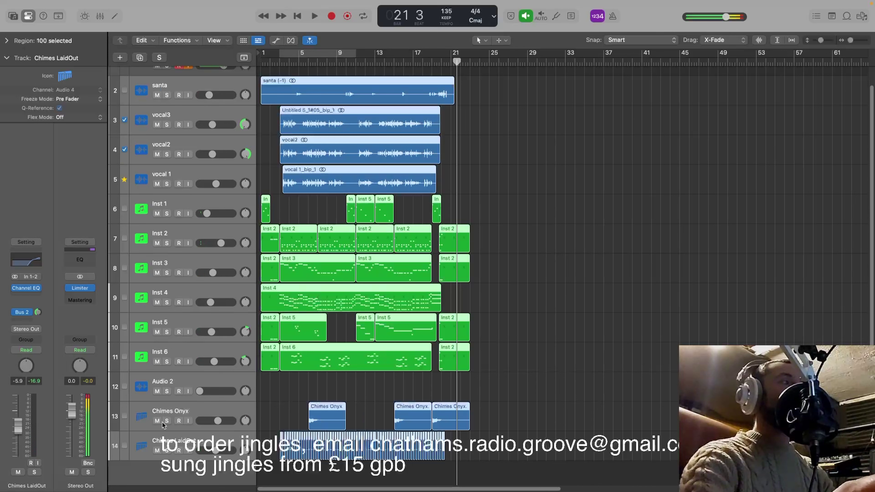
pyautogui.keyDown('alt'); pyautogui.click(157, 451); pyautogui.keyUp('alt')
pyautogui.scroll(1, 179, 409)
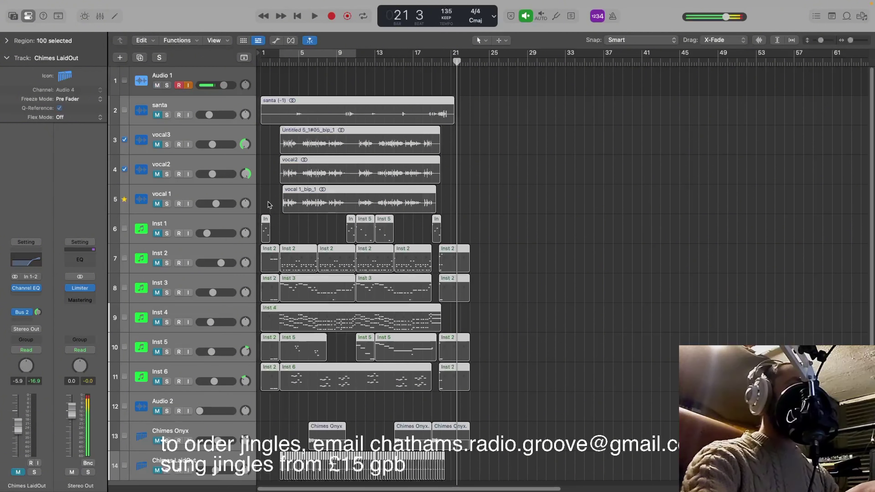
# Step: Keep Inst 4 muted and unmute Inst 2 so it is the only track sounding
pyautogui.click(224, 310)
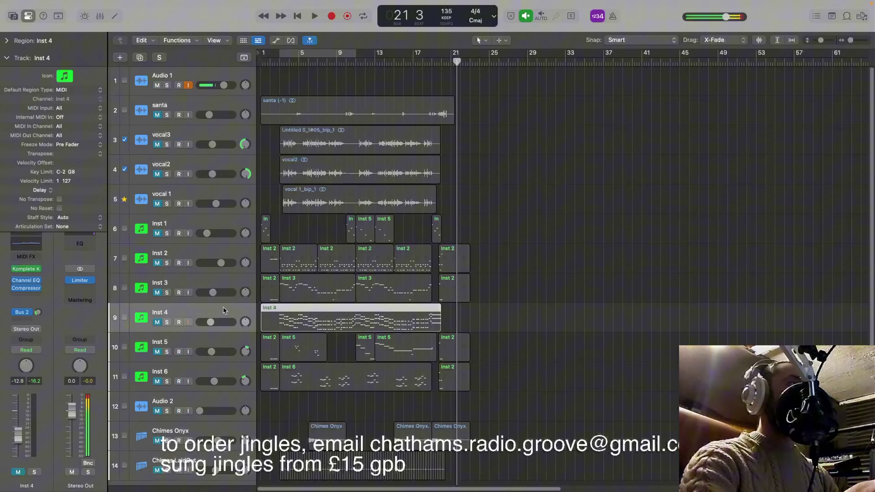
pyautogui.click(158, 323)
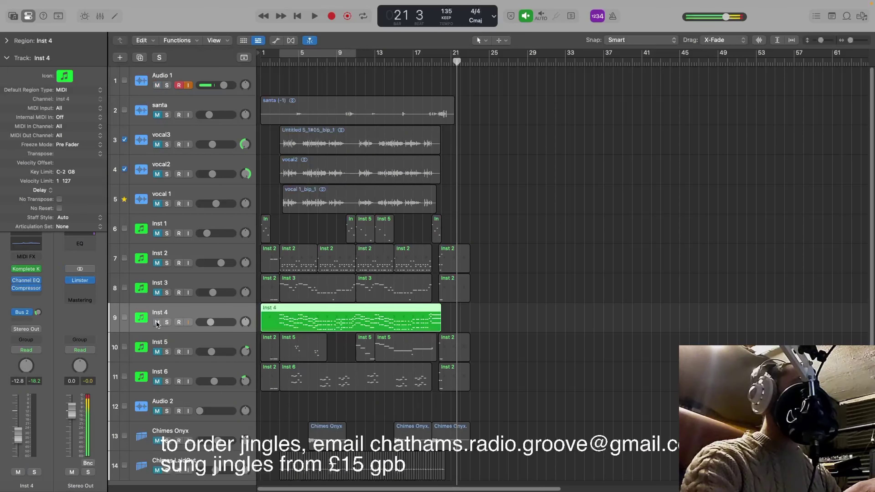
pyautogui.click(157, 322)
pyautogui.click(157, 263)
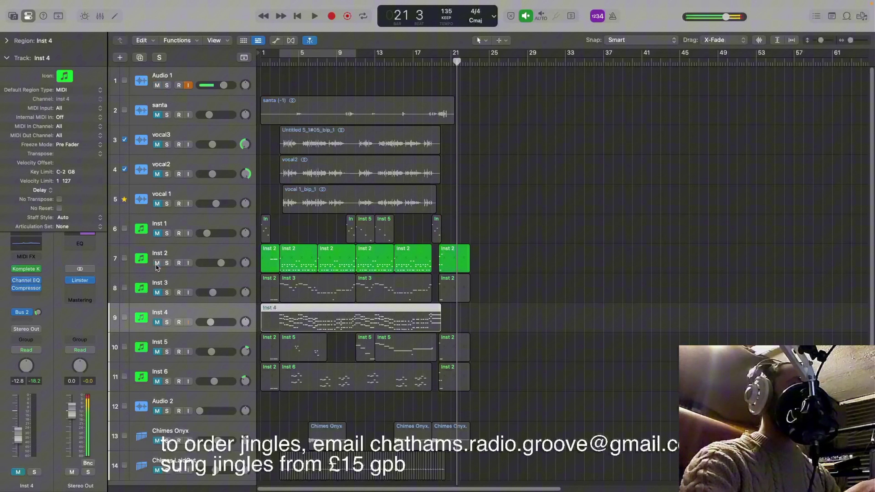
# Step: Play from the song start and open Inst 2's Studio Drummer instrument in Komplete Kontrol
pyautogui.press('Return')
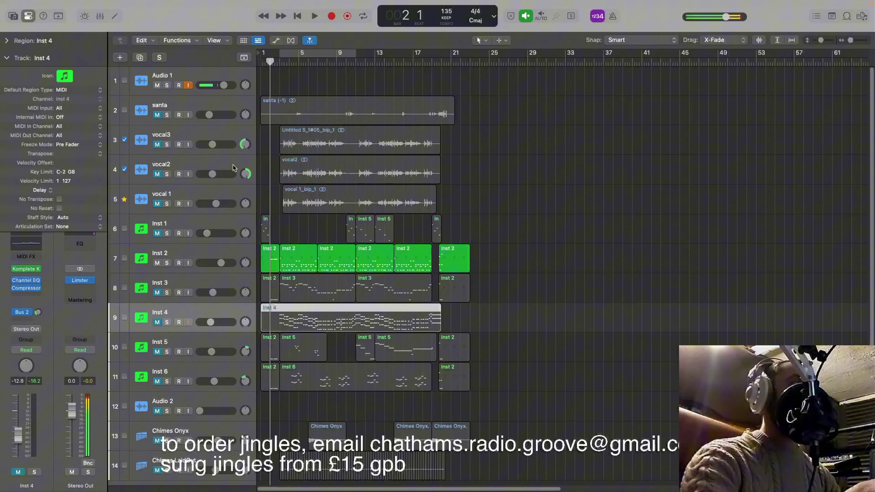
pyautogui.press('space')
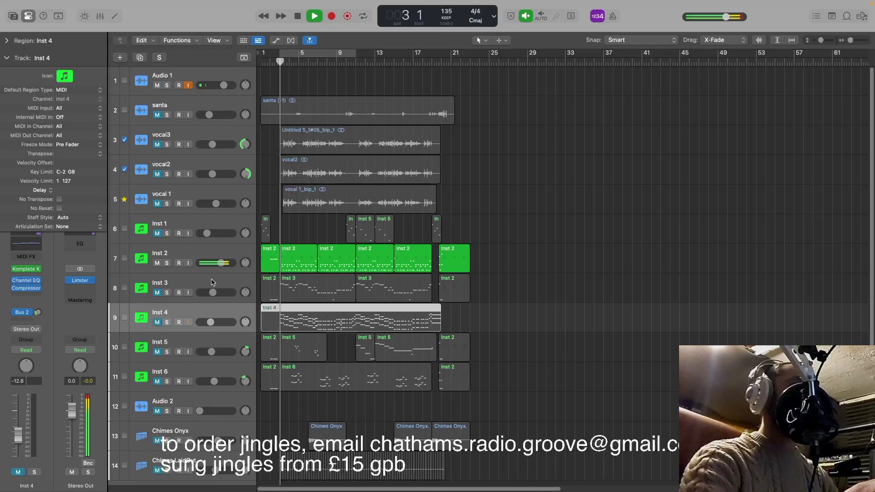
pyautogui.click(213, 262)
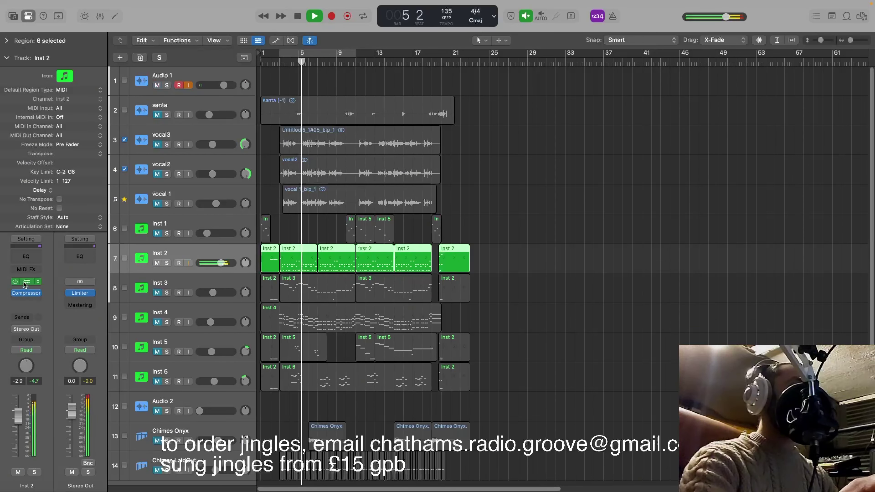
pyautogui.click(24, 282)
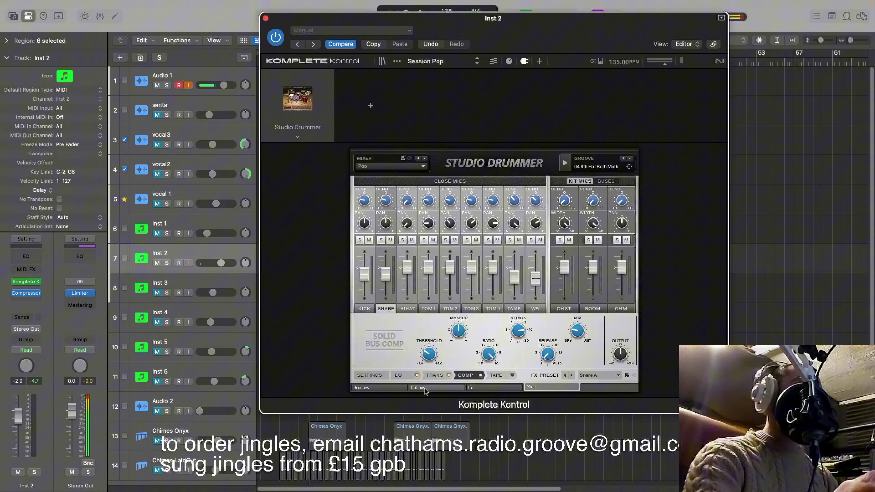
# Step: Look over the Studio Drummer kit view for Inst 2, then close the instrument window
pyautogui.click(481, 388)
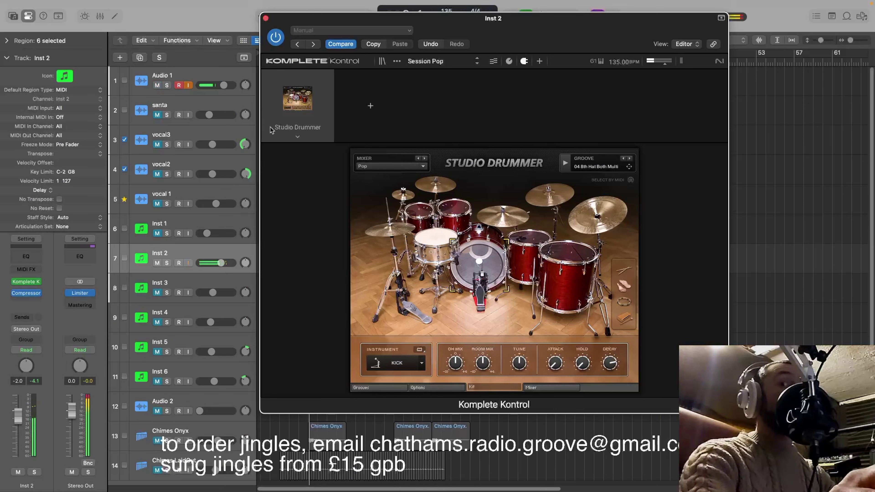
pyautogui.click(266, 18)
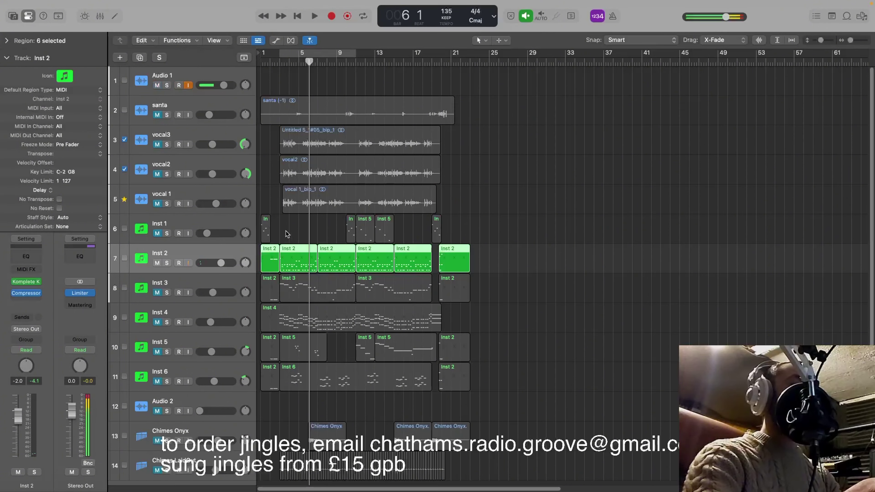
pyautogui.click(288, 234)
pyautogui.click(274, 263)
pyautogui.doubleClick(272, 266)
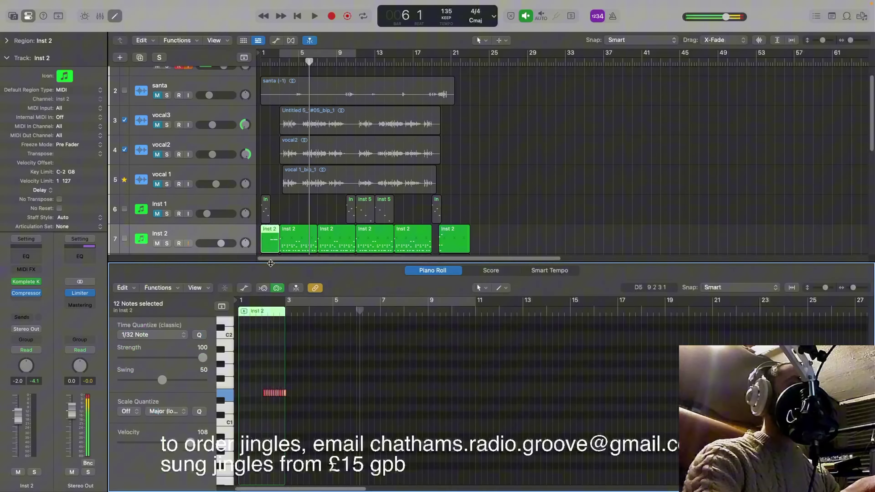
pyautogui.click(265, 359)
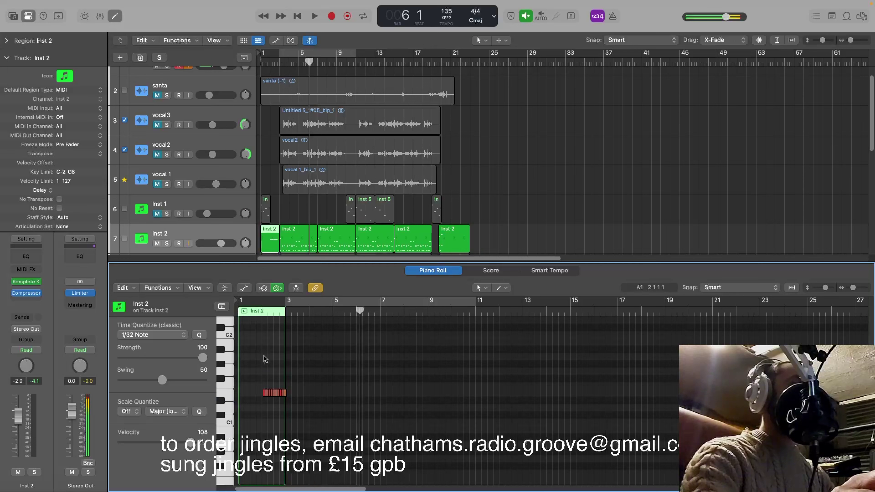
pyautogui.click(261, 315)
pyautogui.press('space')
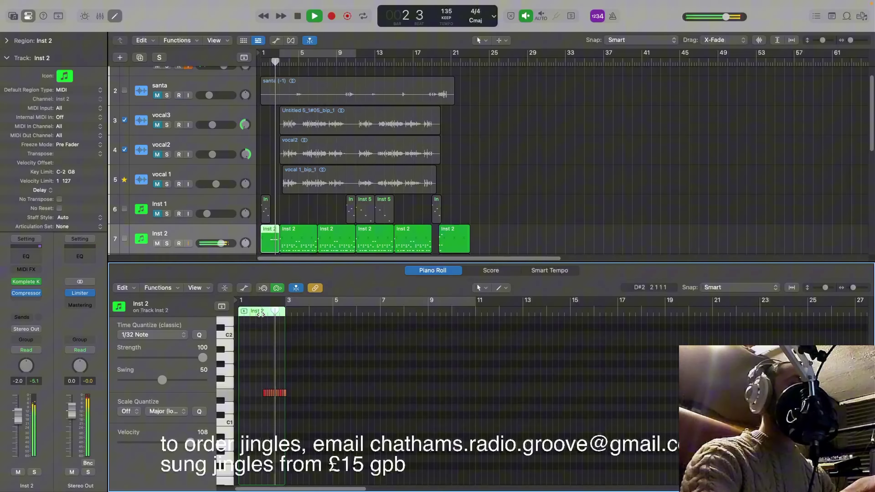
pyautogui.press('space')
pyautogui.click(296, 242)
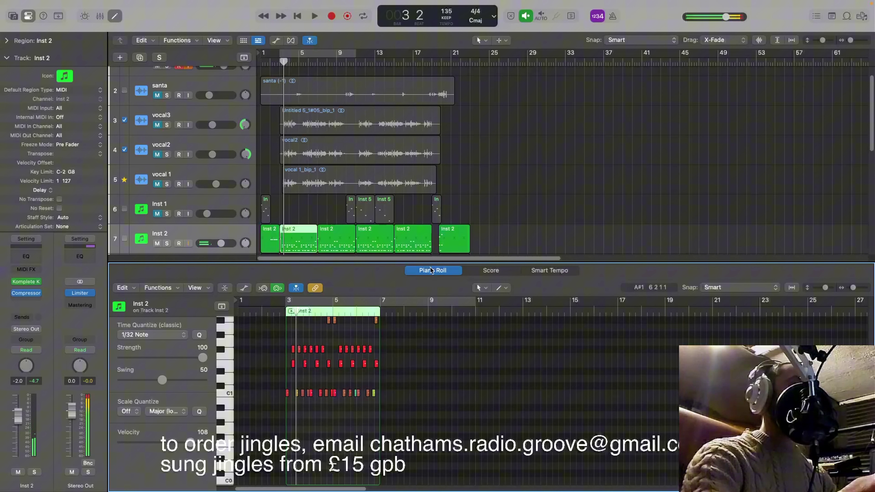
pyautogui.click(446, 136)
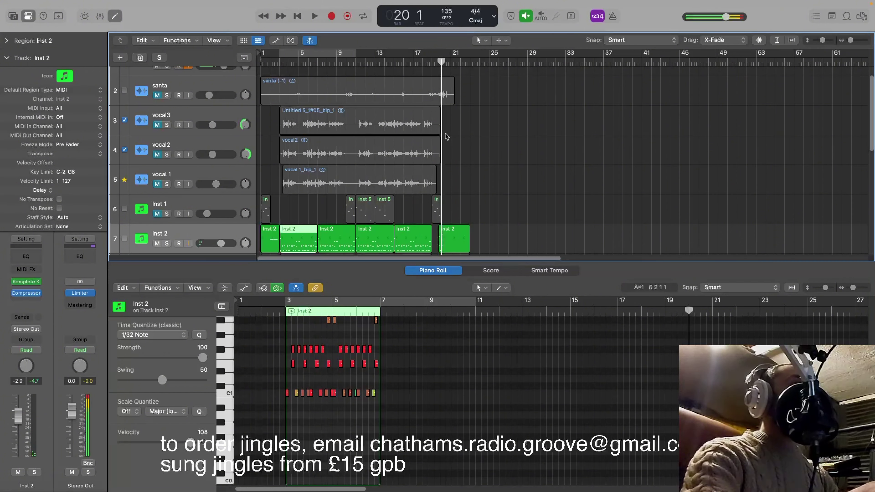
pyautogui.doubleClick(439, 64)
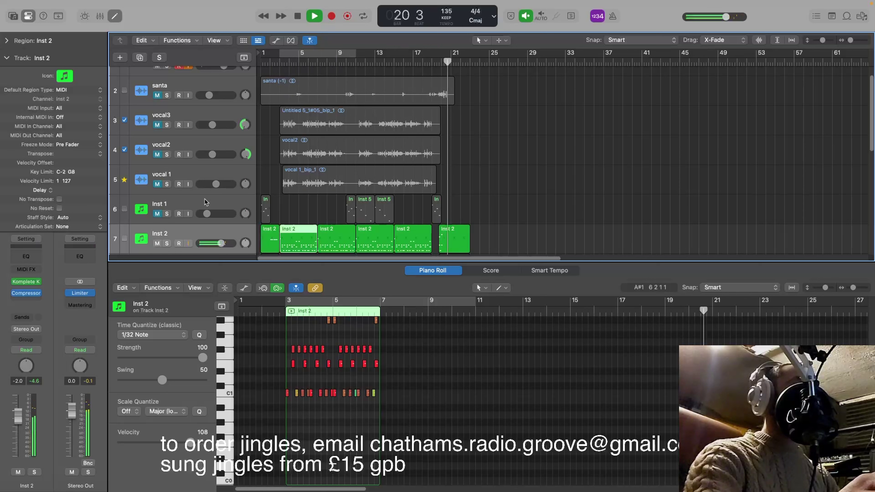
pyautogui.press('space')
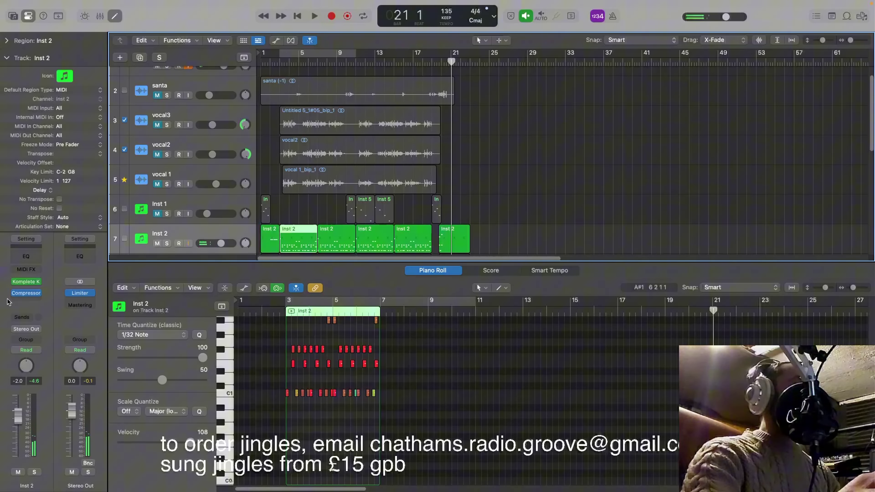
pyautogui.click(27, 293)
pyautogui.moveTo(430, 363)
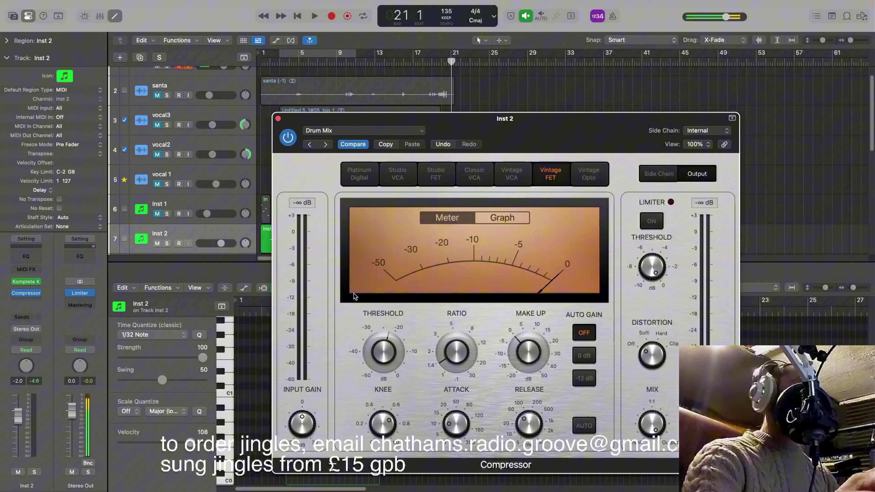
pyautogui.click(278, 119)
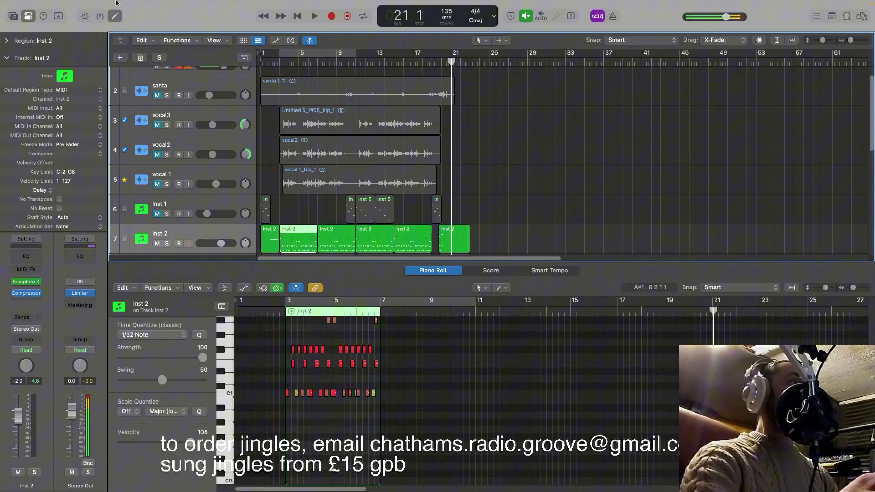
pyautogui.moveTo(121, 18)
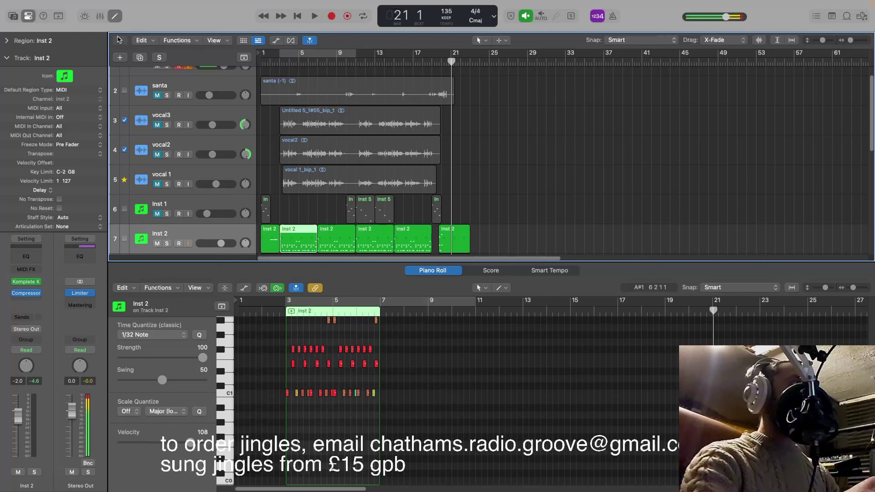
pyautogui.click(116, 20)
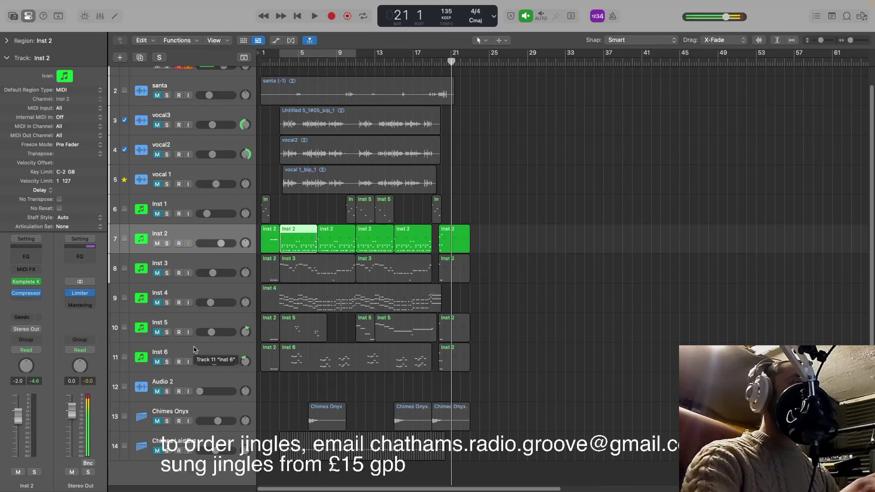
# Step: Unmute Inst 3 and open its Prime Bass instrument, moved down below the tracks
pyautogui.keyDown('shift'); pyautogui.click(158, 273); pyautogui.keyUp('shift')
pyautogui.click(163, 268)
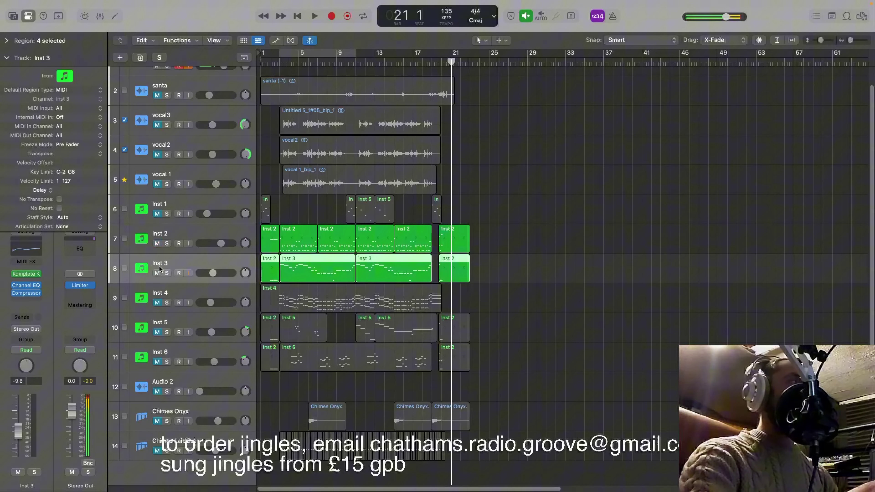
pyautogui.moveTo(37, 295)
pyautogui.click(37, 277)
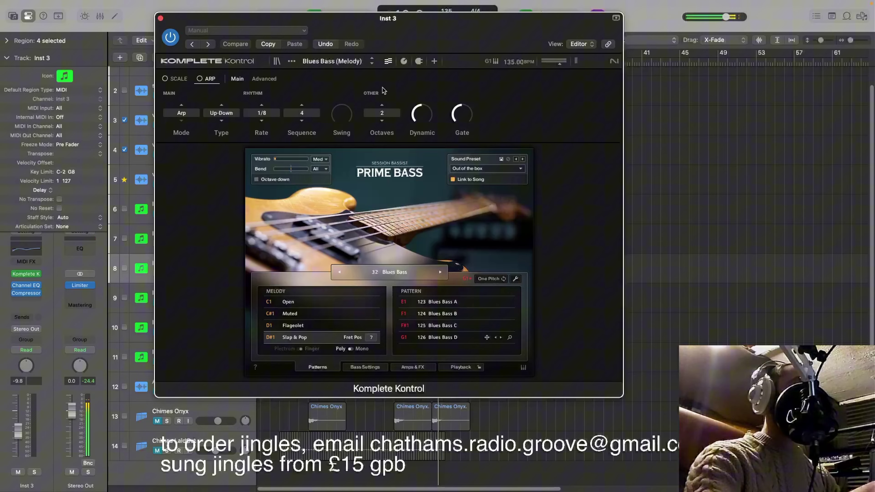
pyautogui.moveTo(383, 18); pyautogui.dragTo(274, 339)
# Step: Restart playback from the song beginning and briefly solo Inst 3 to hear the bass alone
pyautogui.press('space')
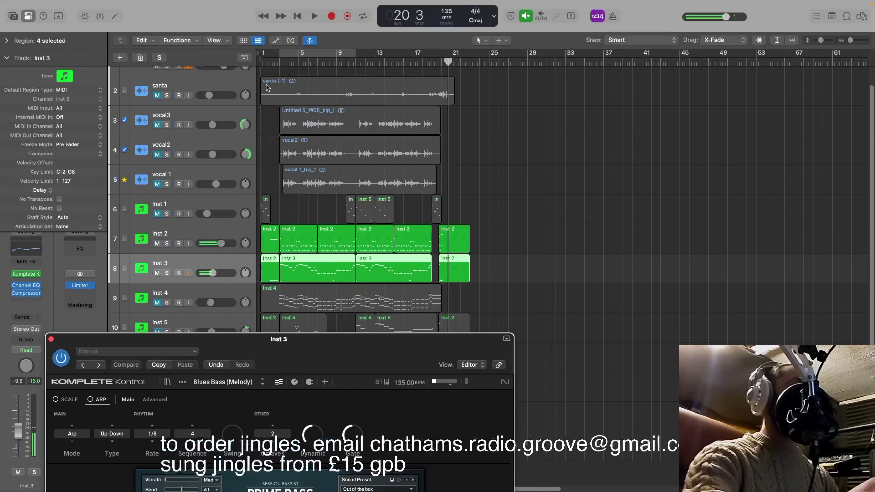
pyautogui.doubleClick(272, 64)
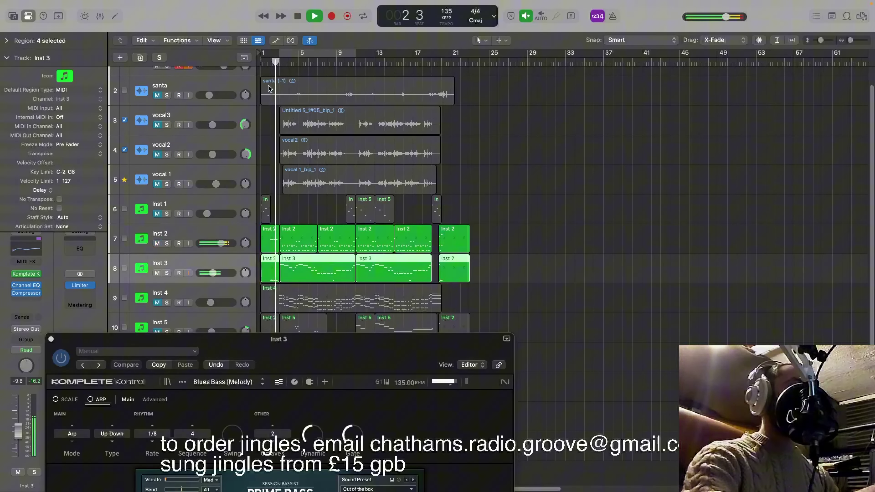
pyautogui.click(168, 273)
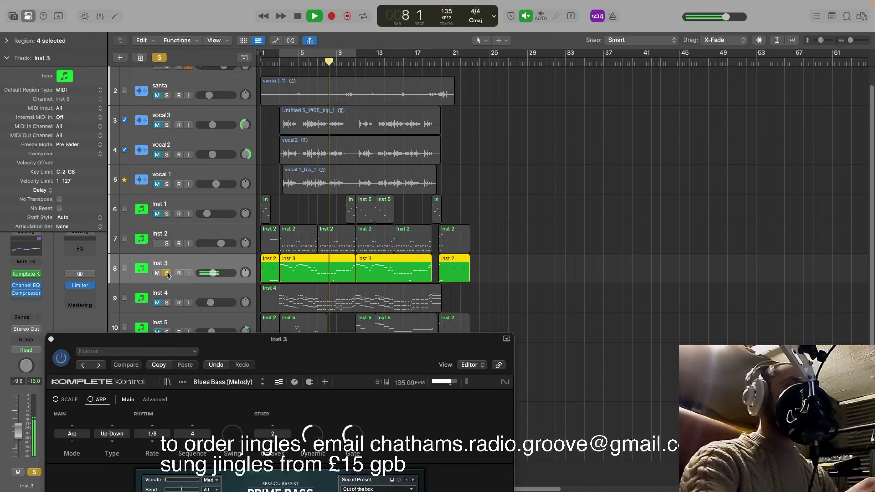
pyautogui.click(167, 273)
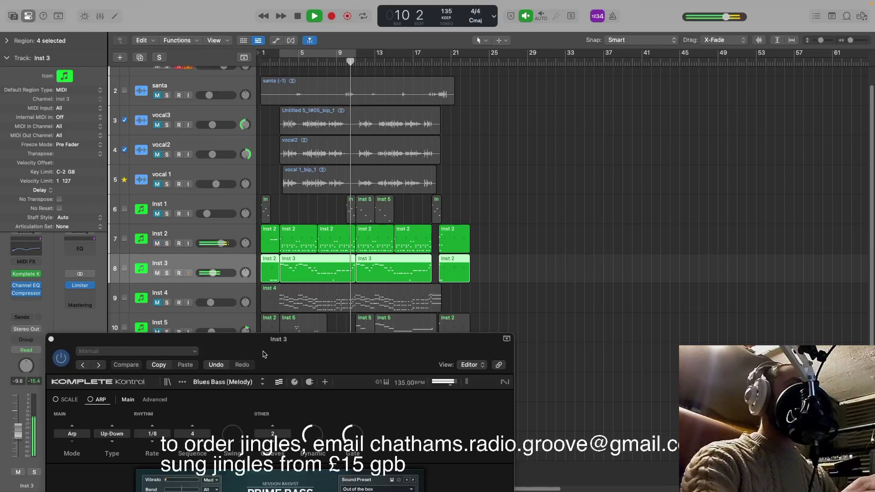
# Step: Close the Prime Bass window, open Inst 3's compressor, and resume playback
pyautogui.press('space')
pyautogui.click(51, 339)
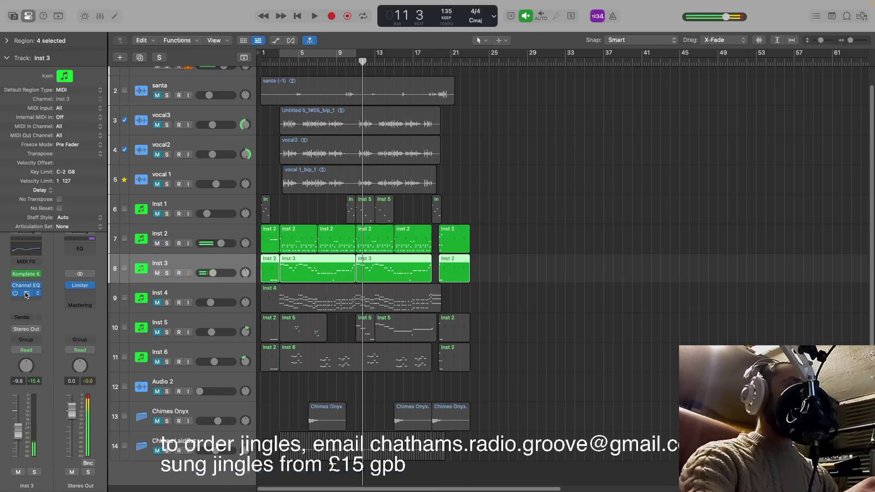
pyautogui.click(26, 294)
pyautogui.press('space')
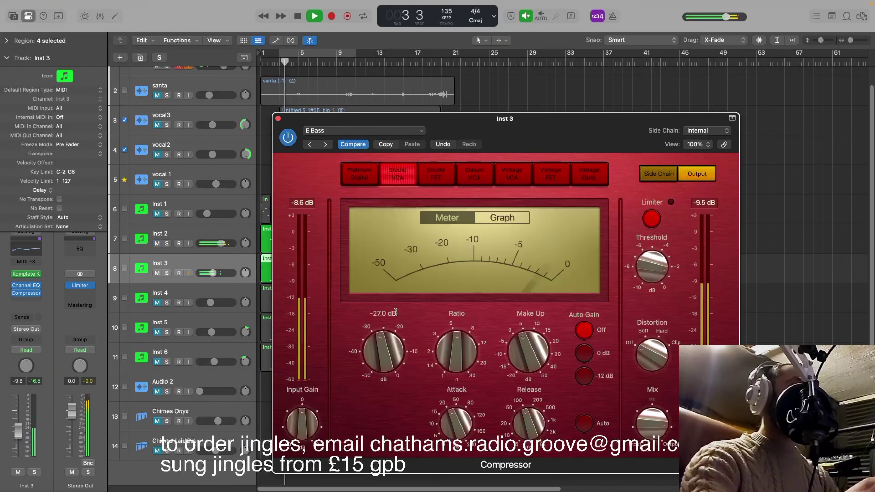
# Step: Compare Inst 3's Channel EQ with its compressor, then stop and close both windows
pyautogui.click(26, 285)
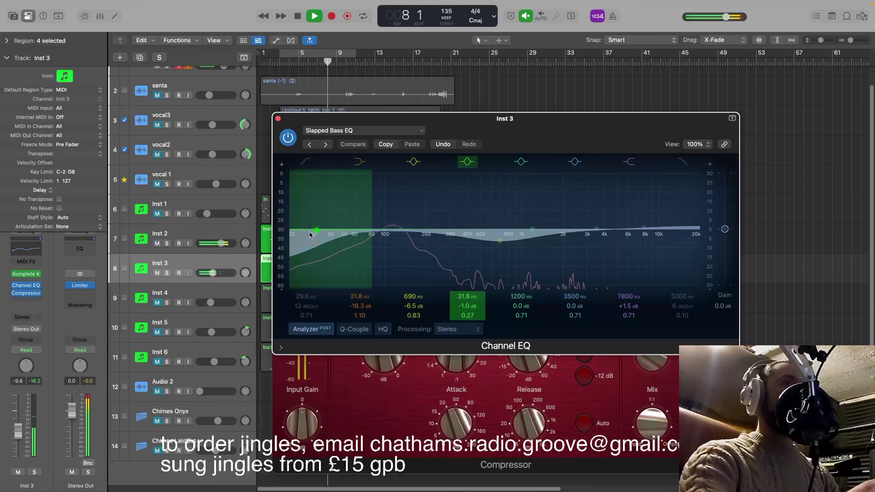
pyautogui.click(277, 118)
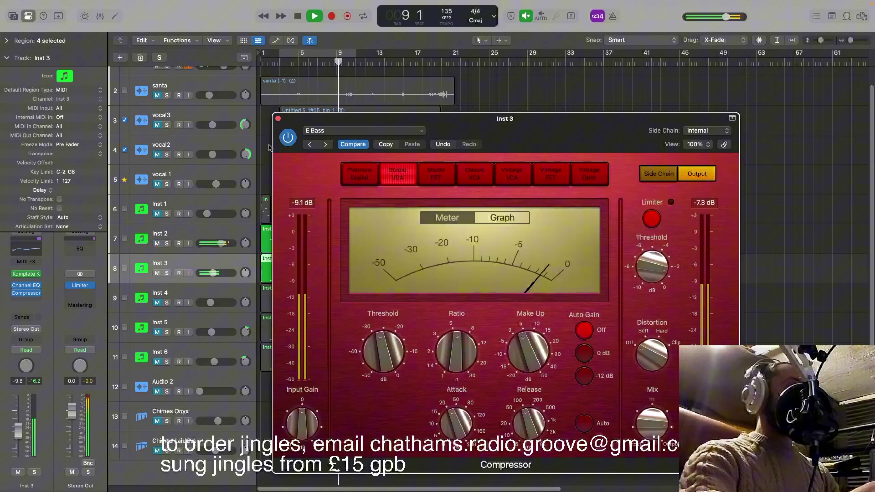
pyautogui.press('space')
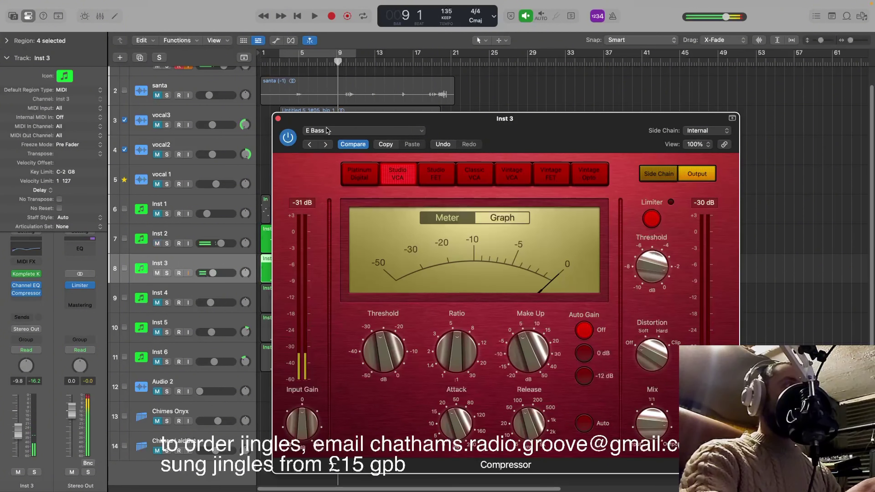
pyautogui.click(26, 285)
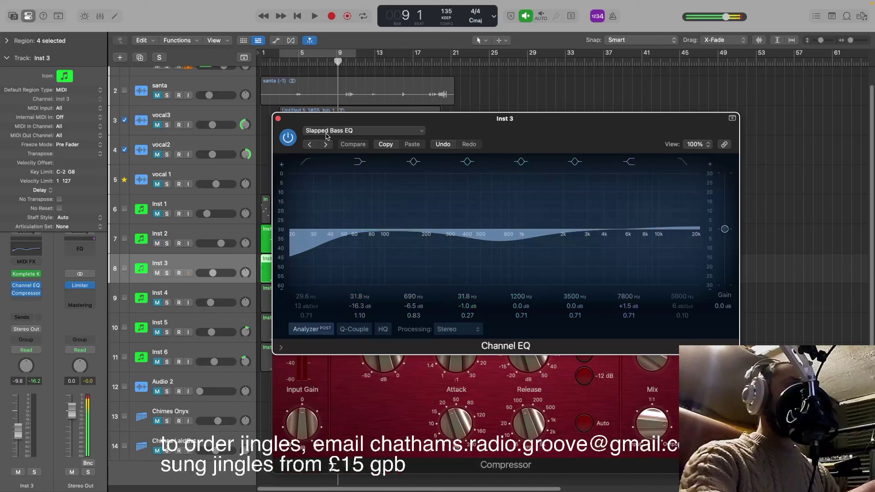
pyautogui.click(278, 119)
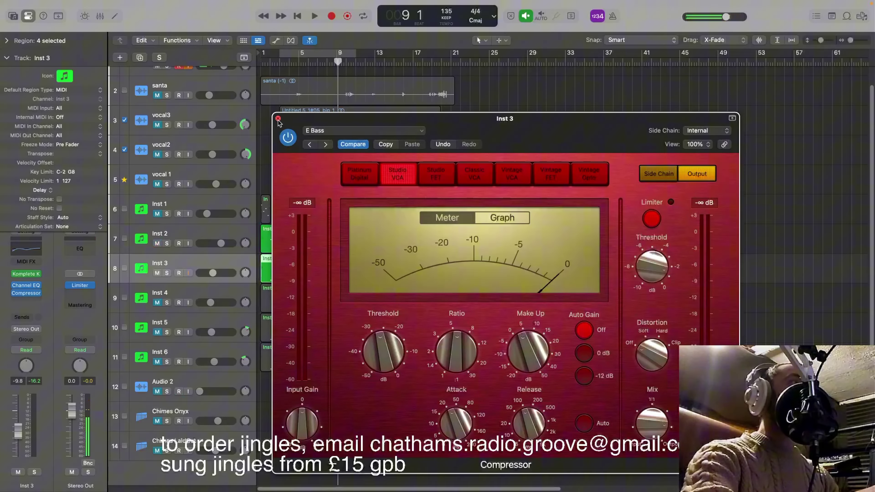
pyautogui.click(278, 119)
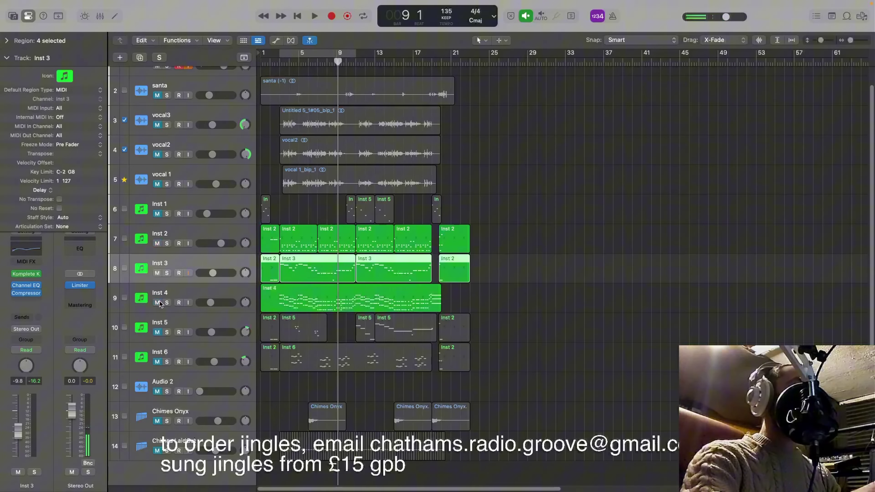
# Step: Play Inst 4's piano part soloed from the start and open its Sparkling Maverick instrument
pyautogui.keyDown('shift'); pyautogui.click(157, 310); pyautogui.keyUp('shift')
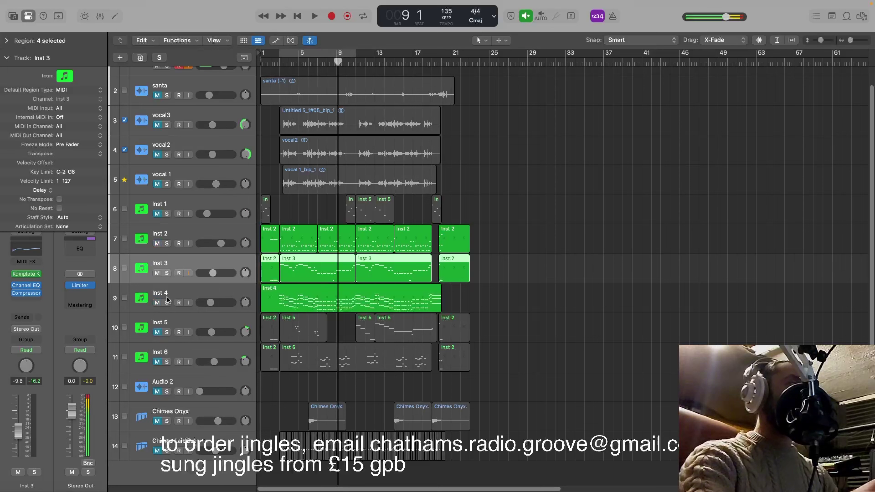
pyautogui.press('Return')
pyautogui.press('space')
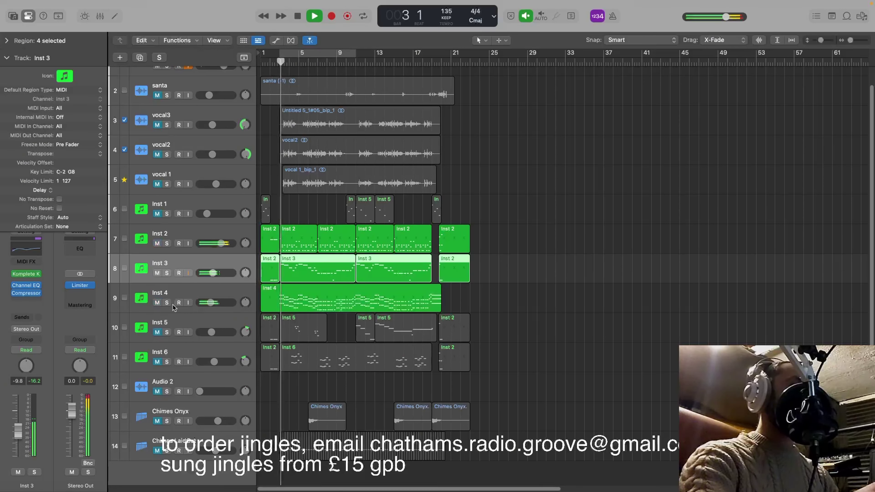
pyautogui.click(167, 303)
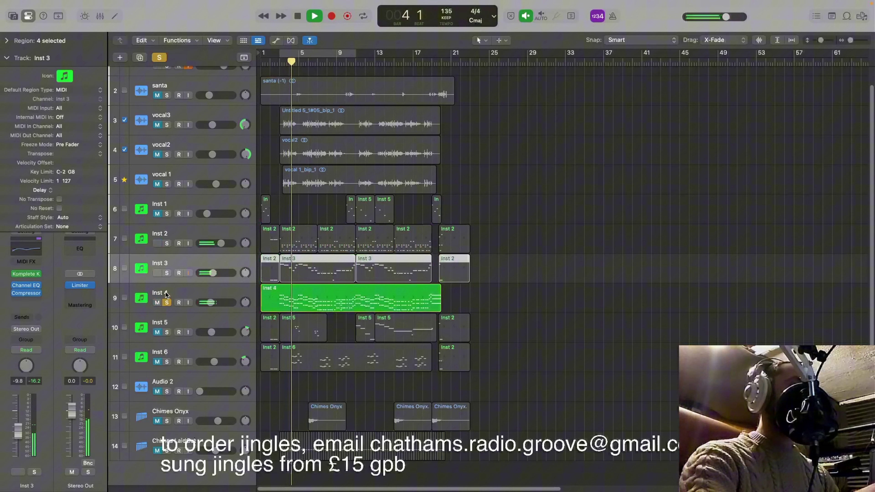
pyautogui.click(162, 293)
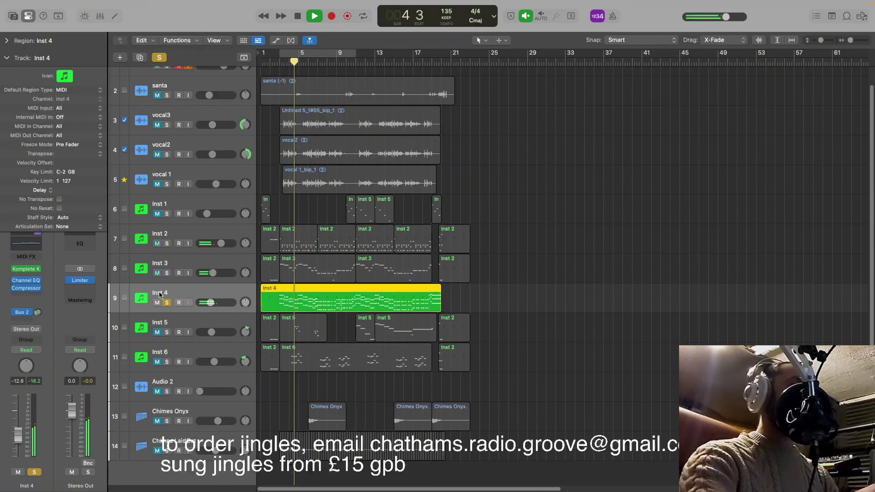
pyautogui.click(26, 269)
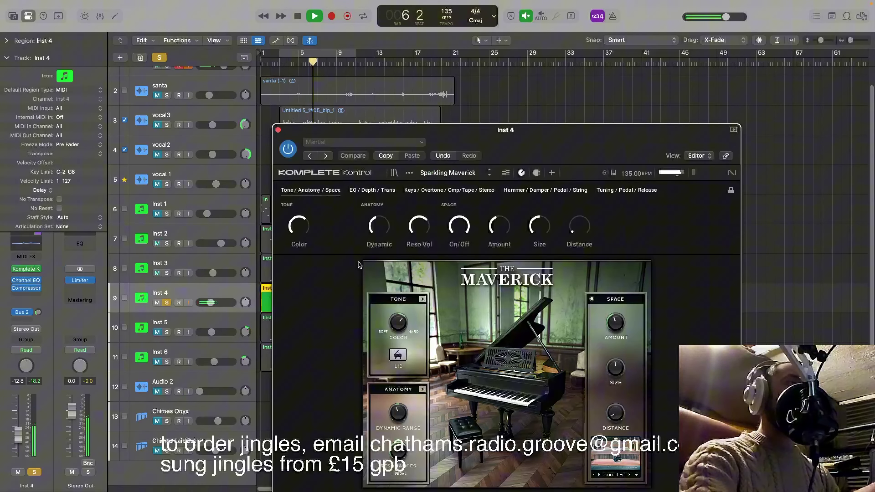
pyautogui.click(168, 303)
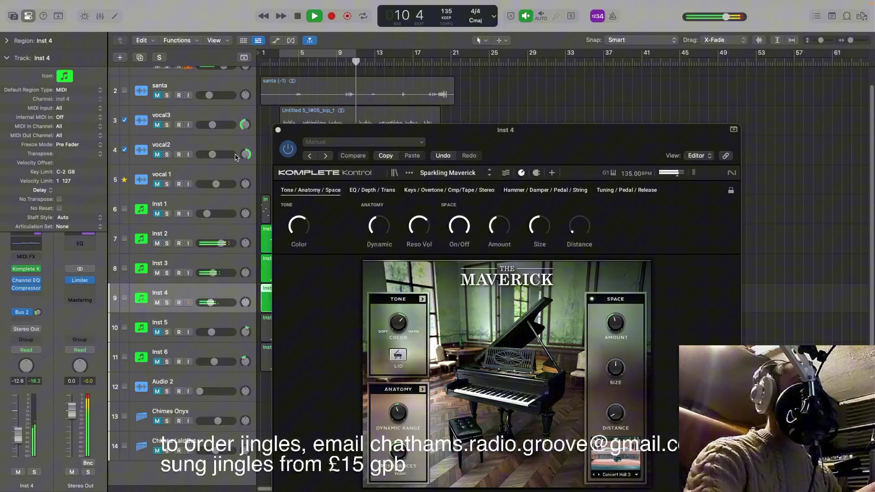
# Step: Close the Sparkling Maverick window, stop playback, and open the Inst 4 region in the Piano Roll
pyautogui.moveTo(541, 130); pyautogui.dragTo(519, 55)
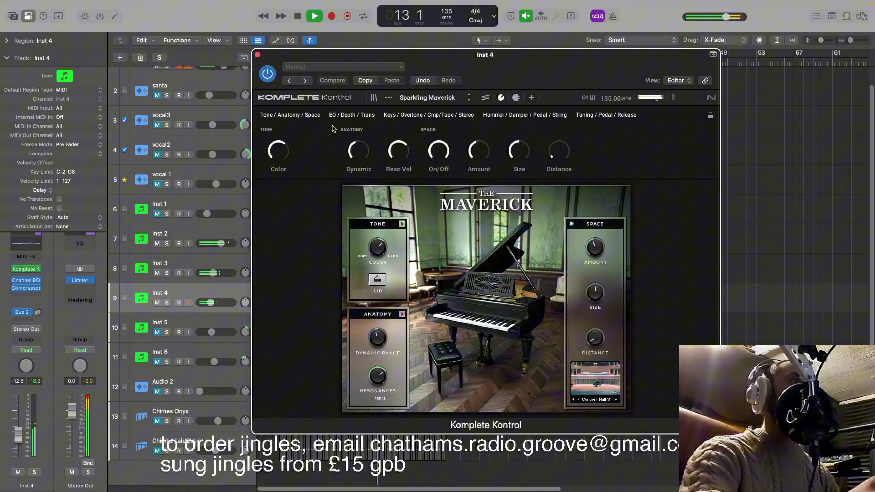
pyautogui.click(26, 269)
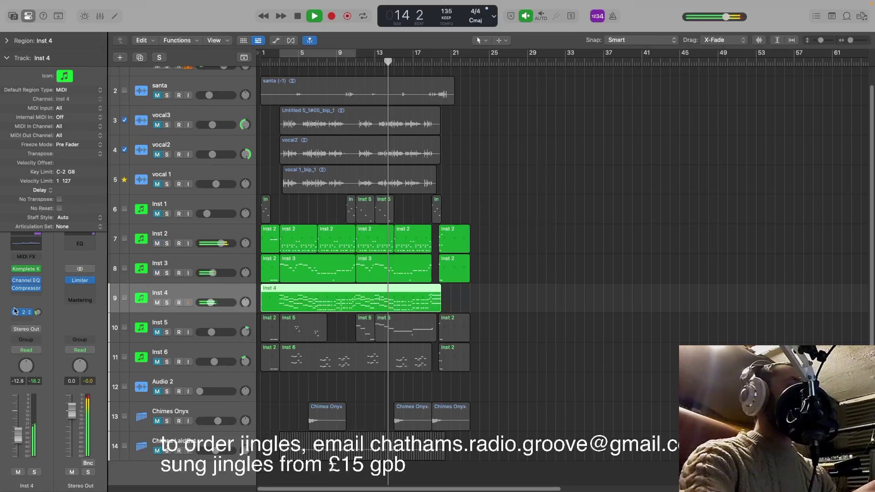
pyautogui.press('space')
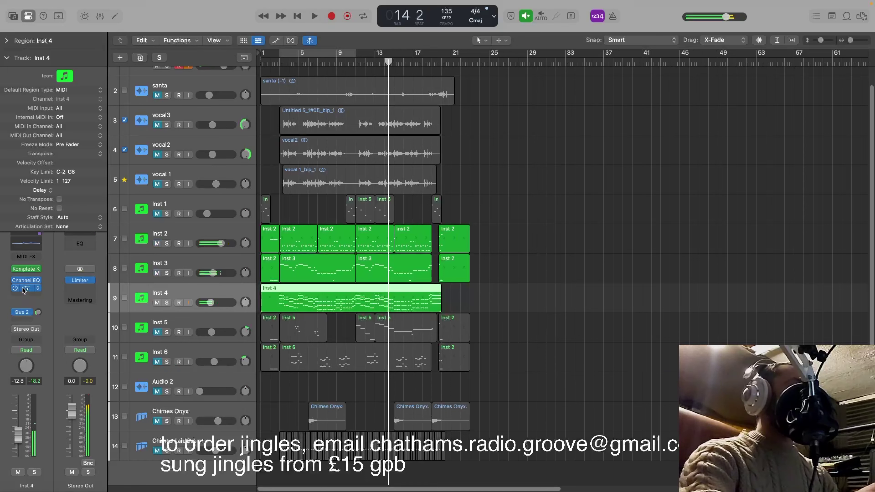
pyautogui.doubleClick(281, 302)
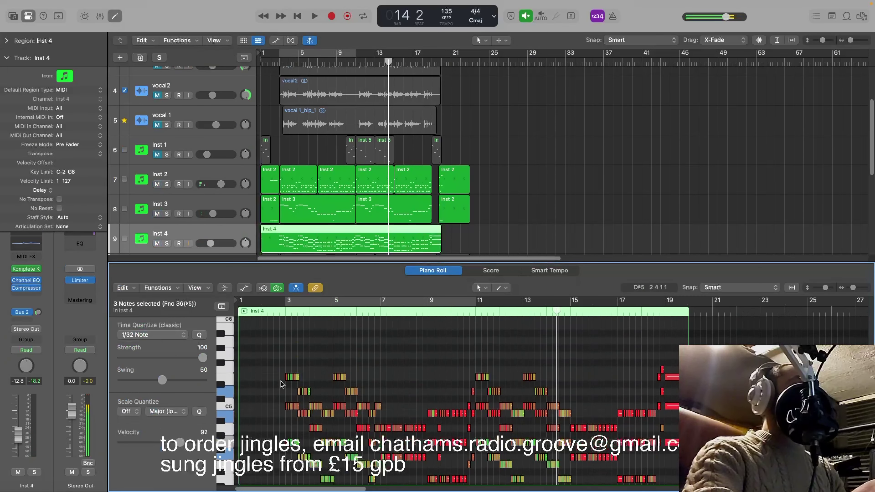
pyautogui.scroll(-1, 280, 384)
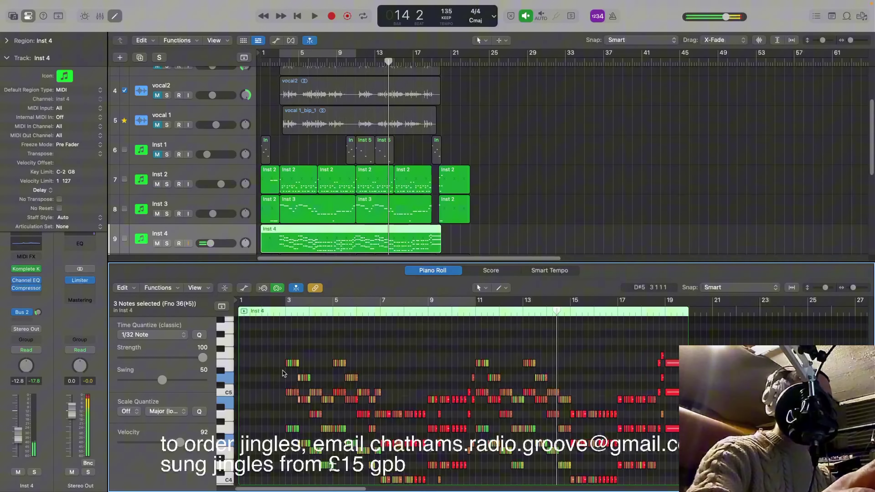
# Step: Review and close the Inst 4 piano's Channel EQ and compressor settings
pyautogui.click(26, 282)
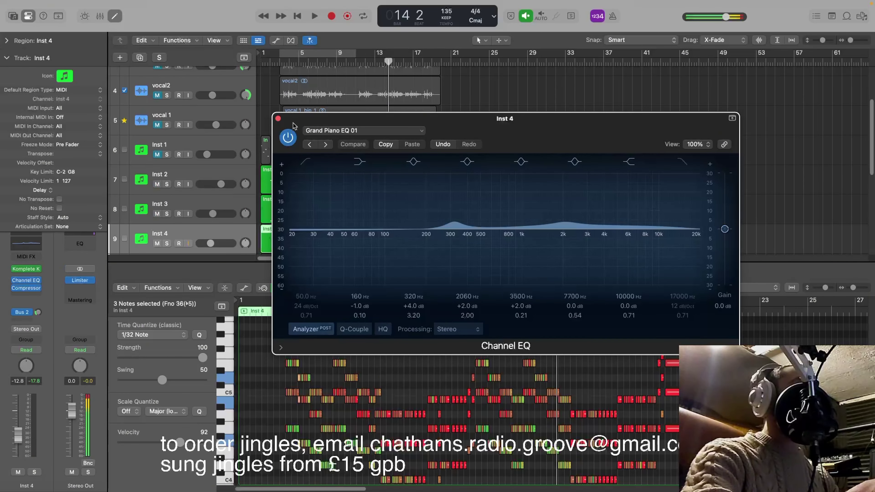
pyautogui.click(278, 119)
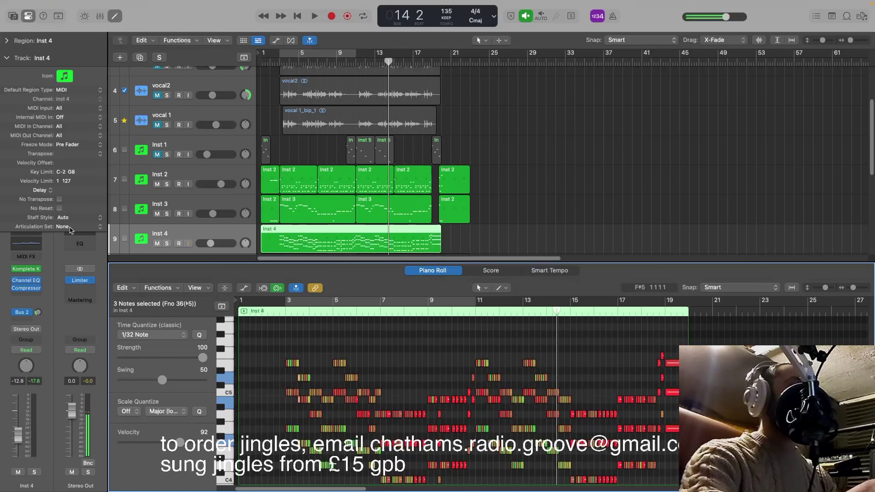
pyautogui.click(27, 289)
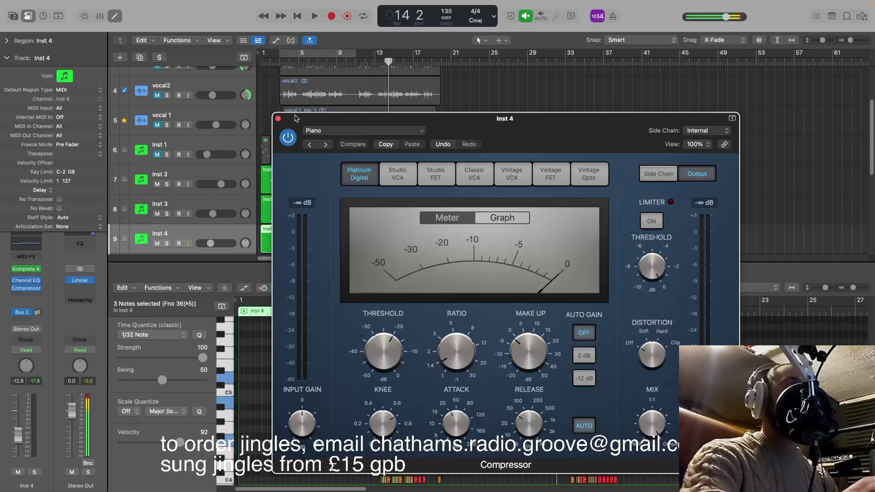
pyautogui.click(278, 119)
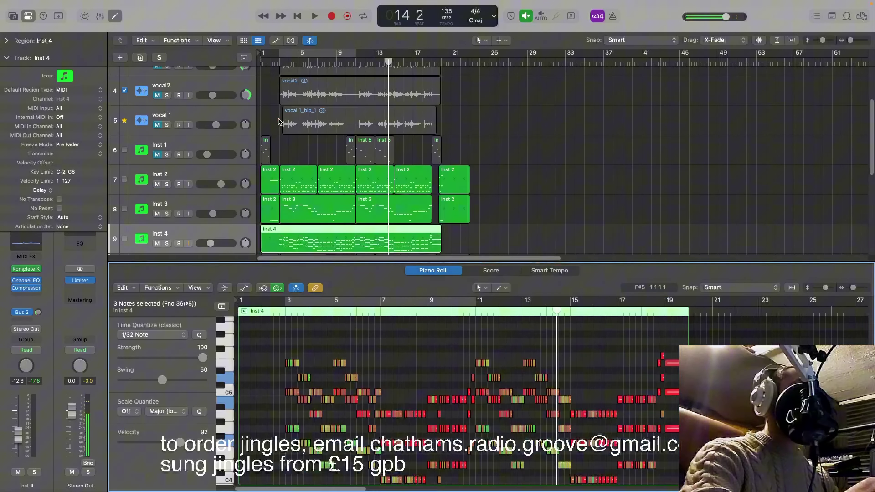
# Step: Check the Bus 2 send, then inspect the Raum reverb (INIT preset) on Aux 2
pyautogui.click(23, 312)
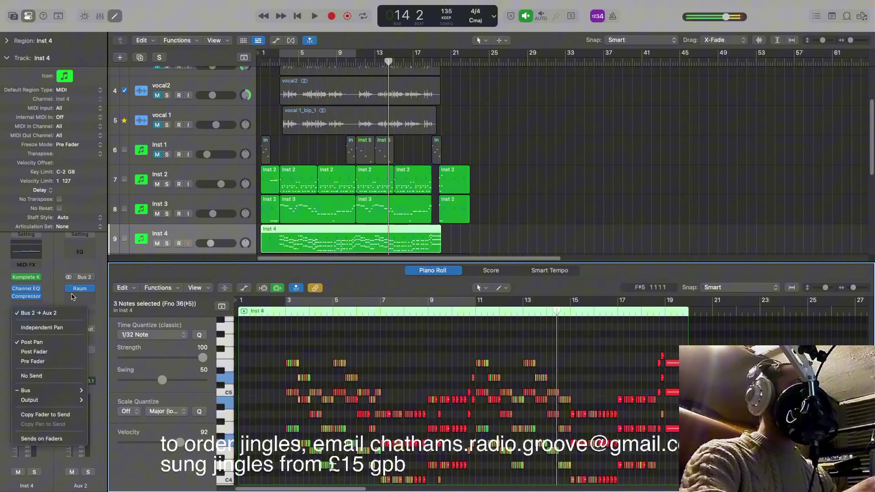
pyautogui.press('Escape')
pyautogui.click(84, 292)
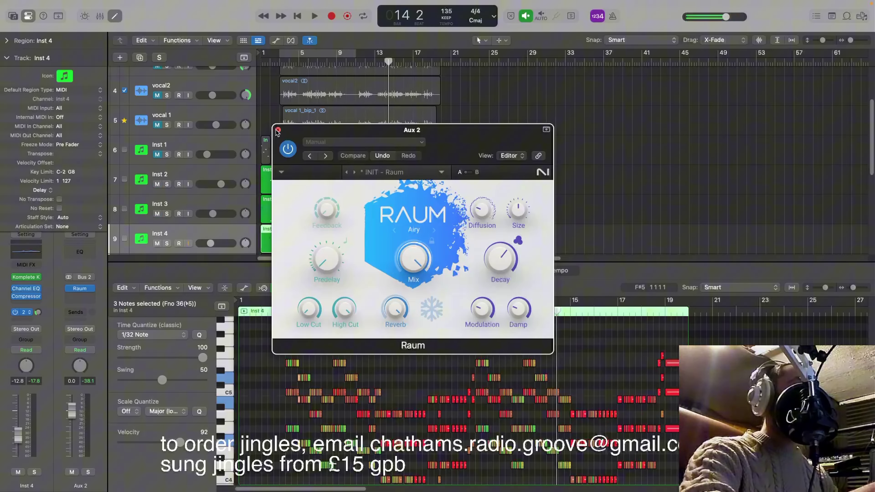
pyautogui.click(278, 131)
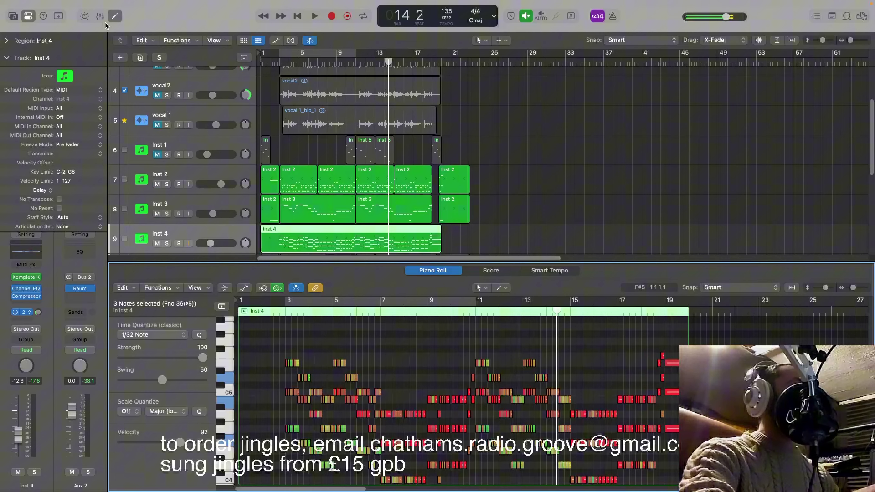
# Step: Close the Piano Roll, unmute and select Inst 5, and play from the song start
pyautogui.click(115, 16)
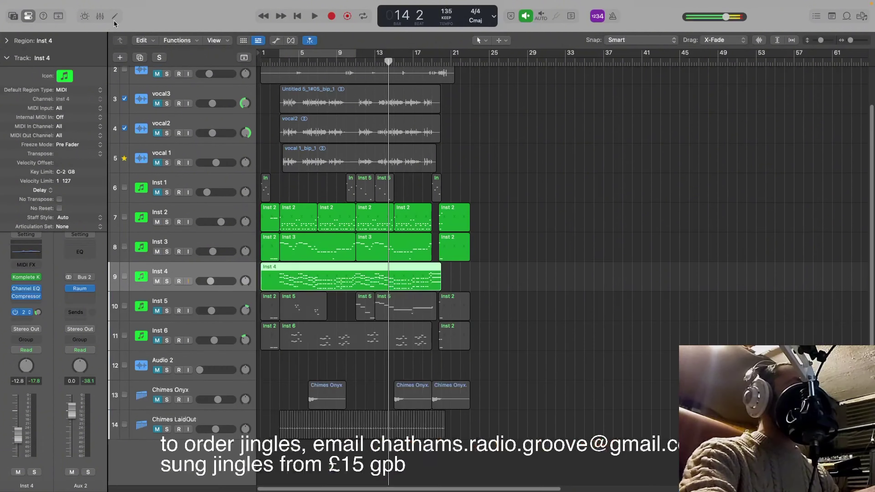
pyautogui.click(156, 311)
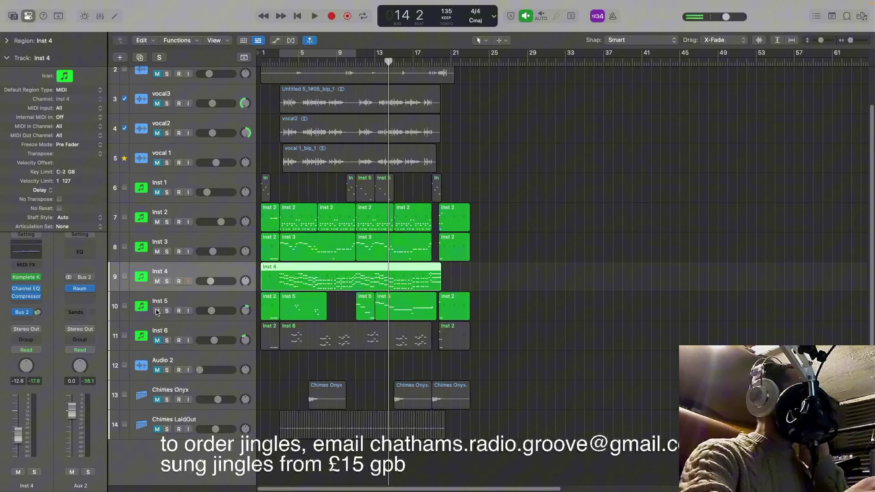
pyautogui.click(172, 297)
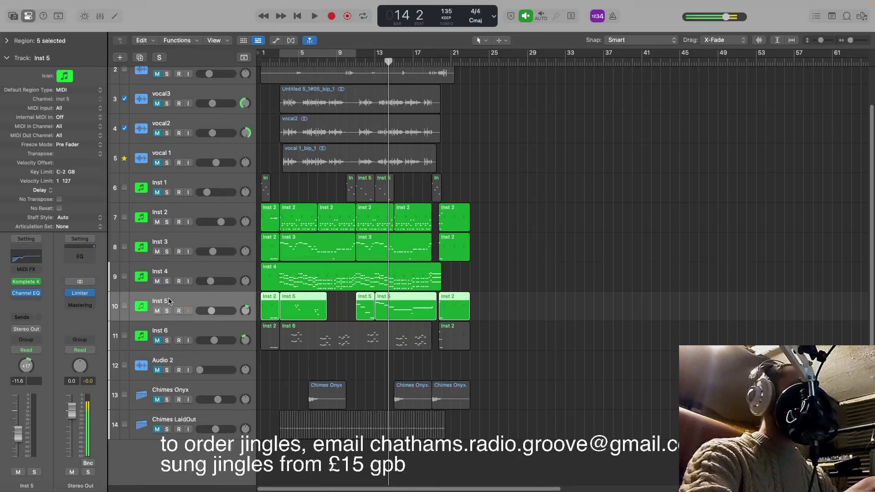
pyautogui.press('Return')
pyautogui.press('space')
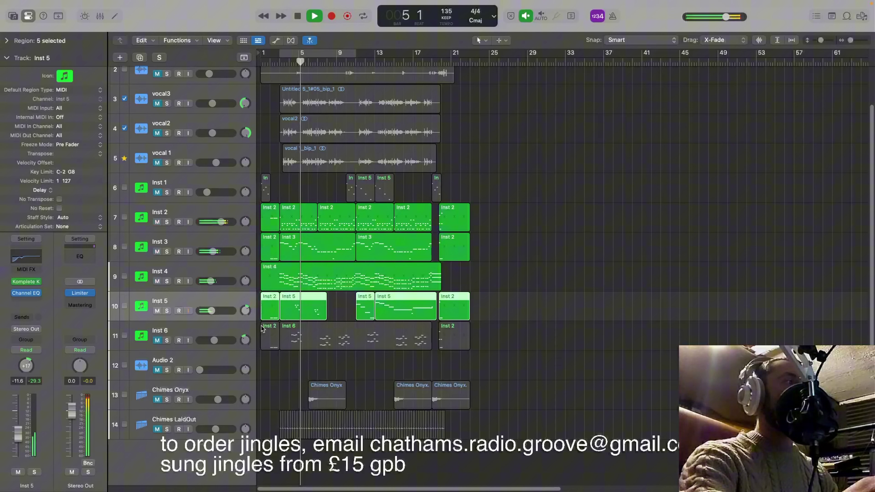
# Step: Solo and unsolo Inst 5 twice to compare it with the mix, stopping at bar 14
pyautogui.click(167, 311)
pyautogui.click(167, 311)
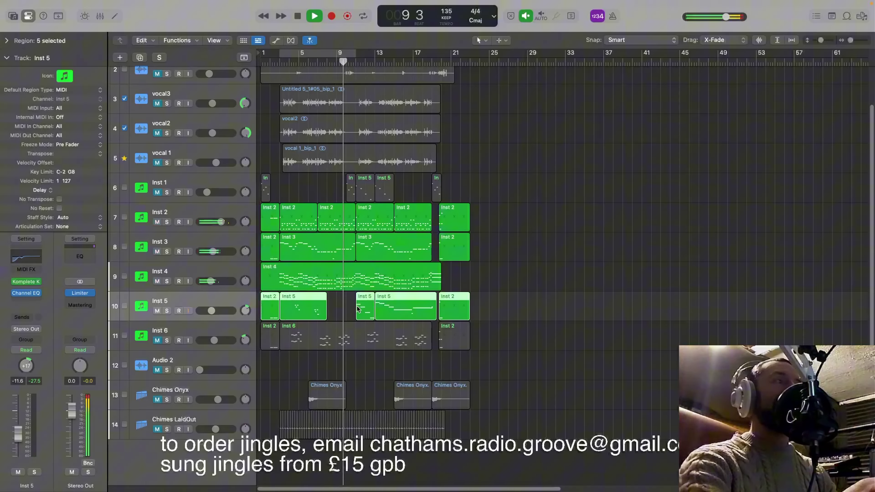
pyautogui.click(166, 311)
pyautogui.click(167, 311)
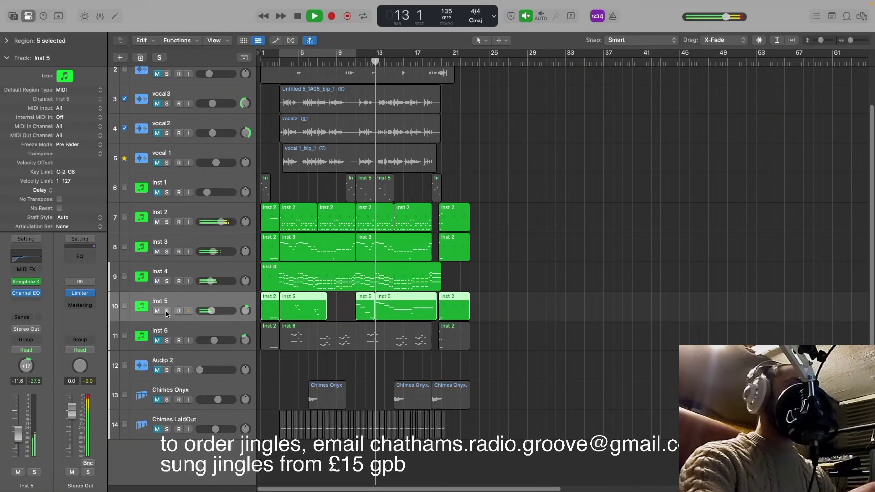
pyautogui.press('space')
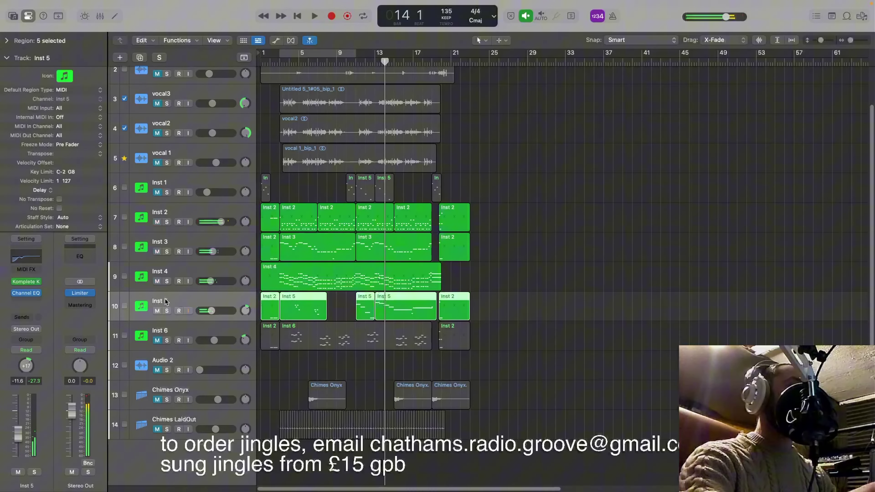
# Step: Review Inst 5's Channel EQ cuts at 59 Hz and 202 Hz, then unmute Inst 6
pyautogui.click(25, 294)
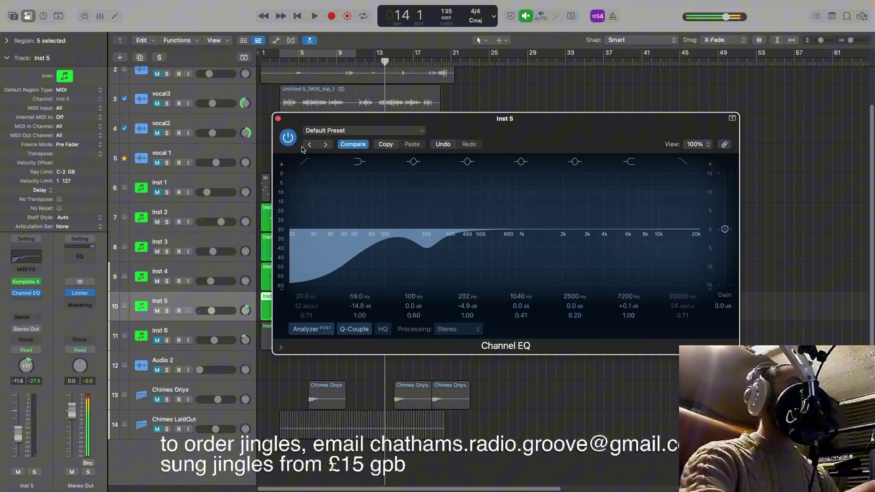
pyautogui.click(278, 119)
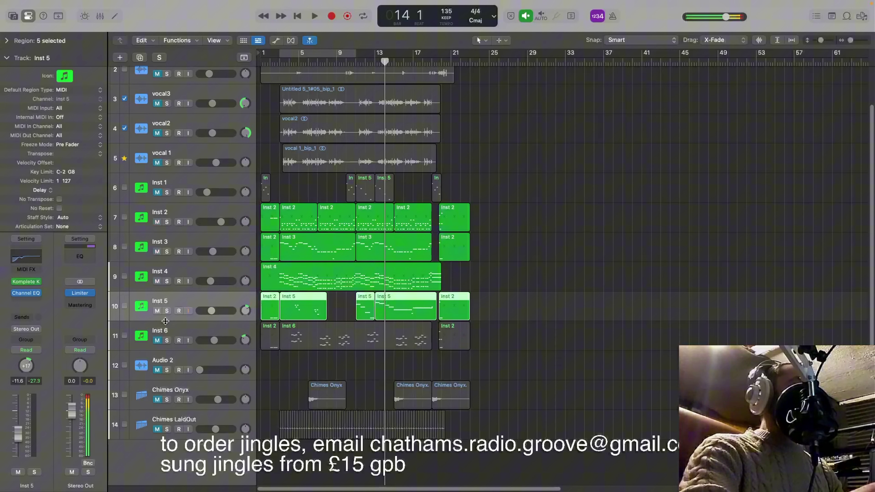
pyautogui.click(157, 340)
# Step: Play the jingle with Inst 2–6 sounding while viewing Inst 5's Komplete Kontrol guitar instrument
pyautogui.press('space')
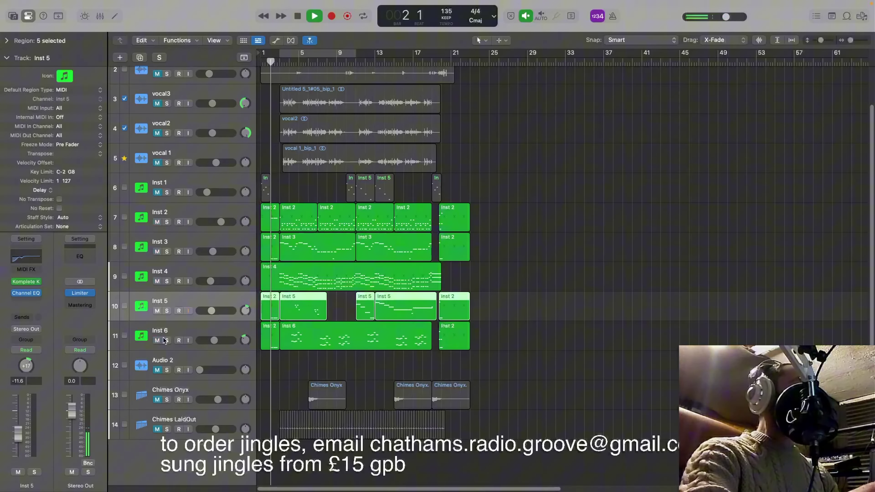
pyautogui.click(25, 282)
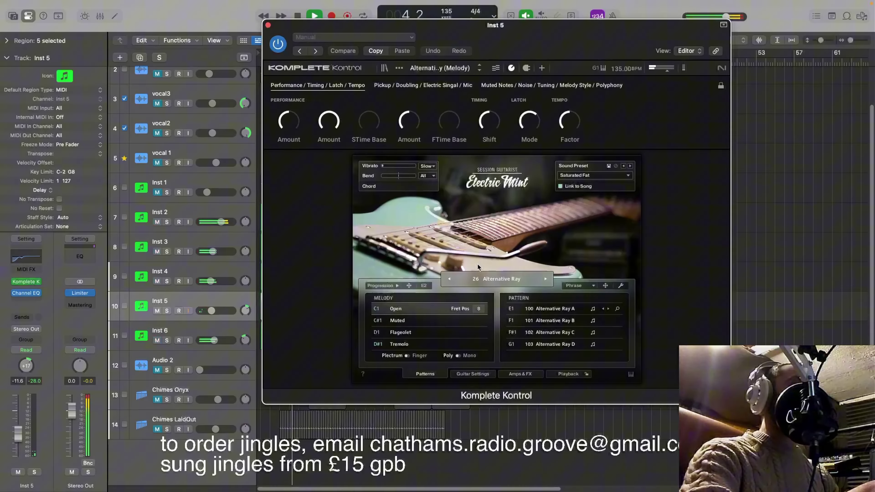
pyautogui.click(267, 24)
# Step: Check Inst 6's Session Horns instrument, close it, and stop playback at bar 10, beat 3
pyautogui.press('Down')
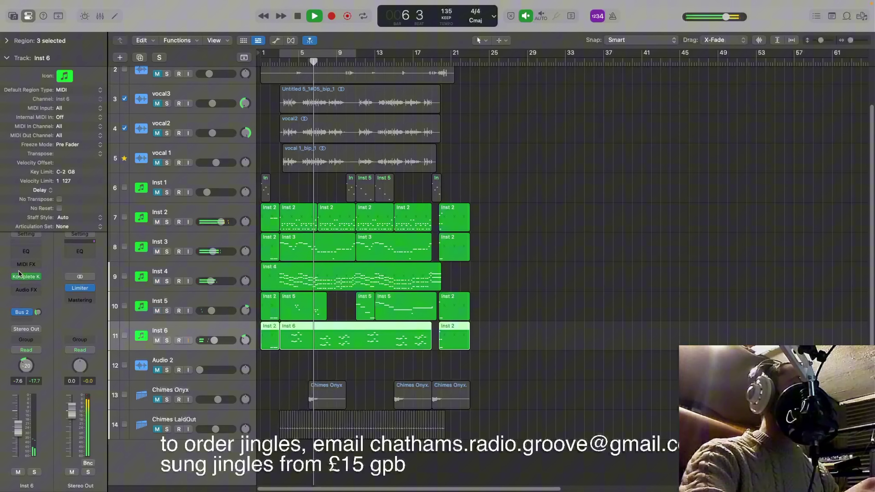
pyautogui.click(26, 276)
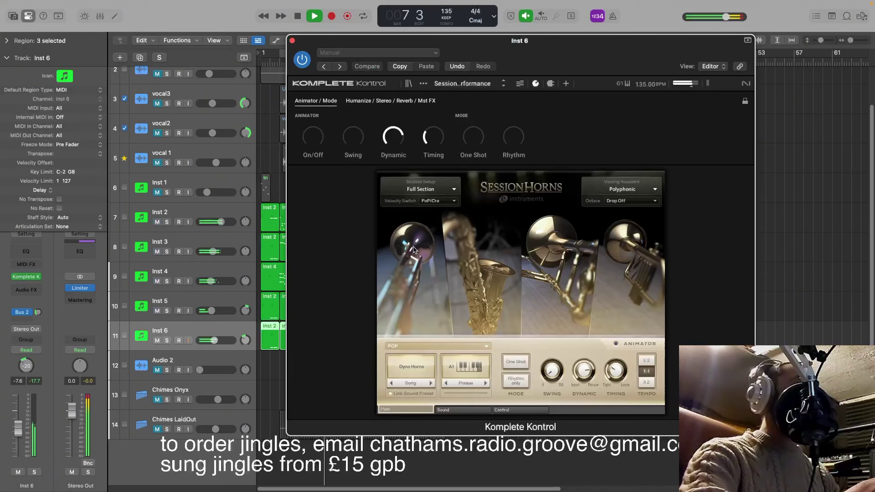
pyautogui.click(292, 41)
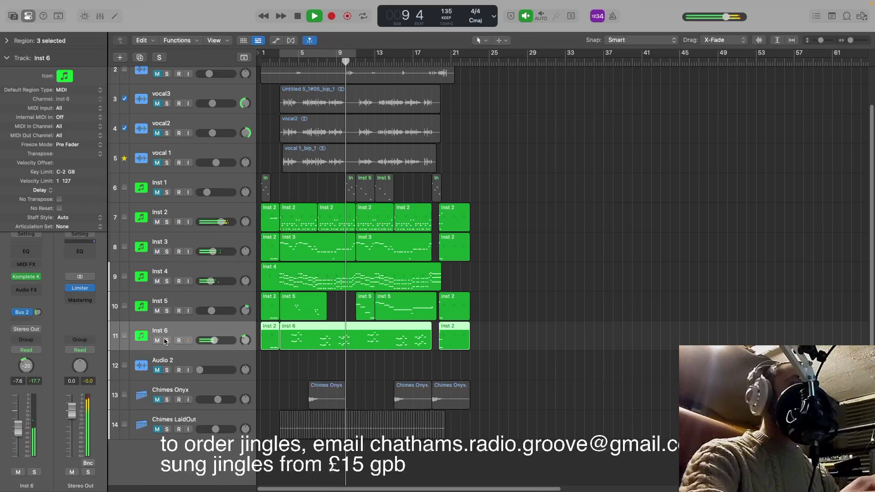
pyautogui.press('space')
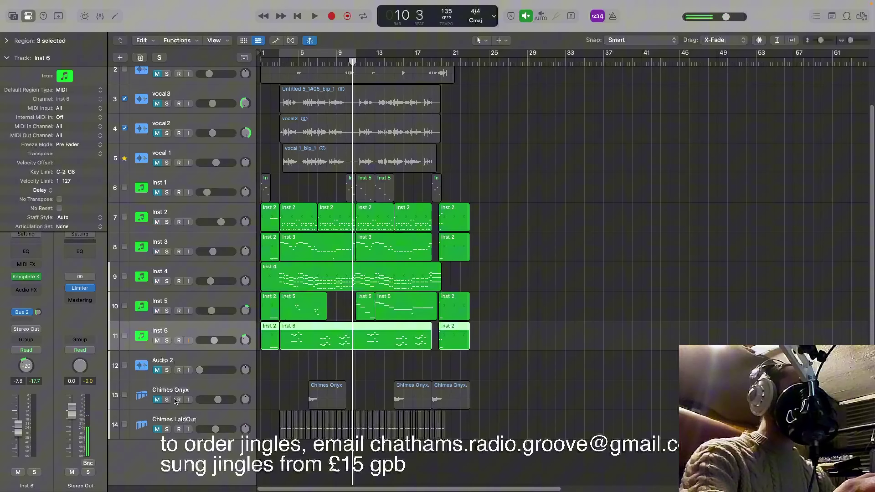
# Step: Unmute Chimes Onyx and audition it soloed from bar 6
pyautogui.click(158, 400)
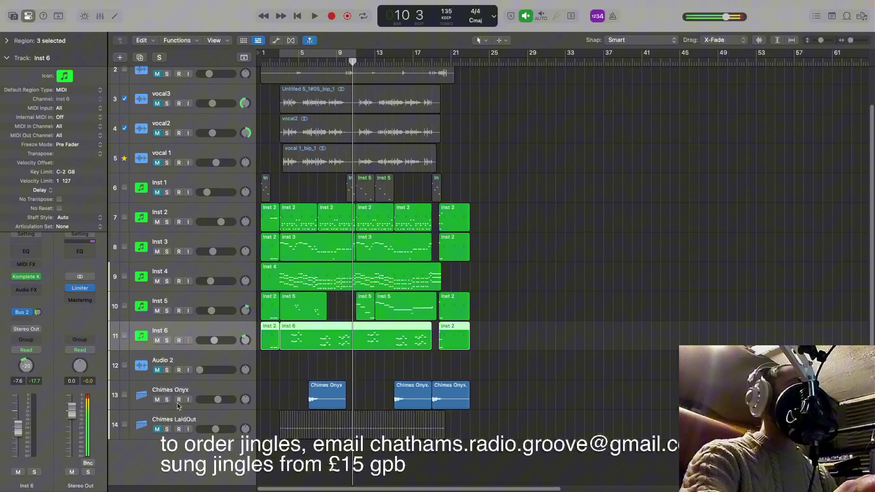
pyautogui.click(305, 58)
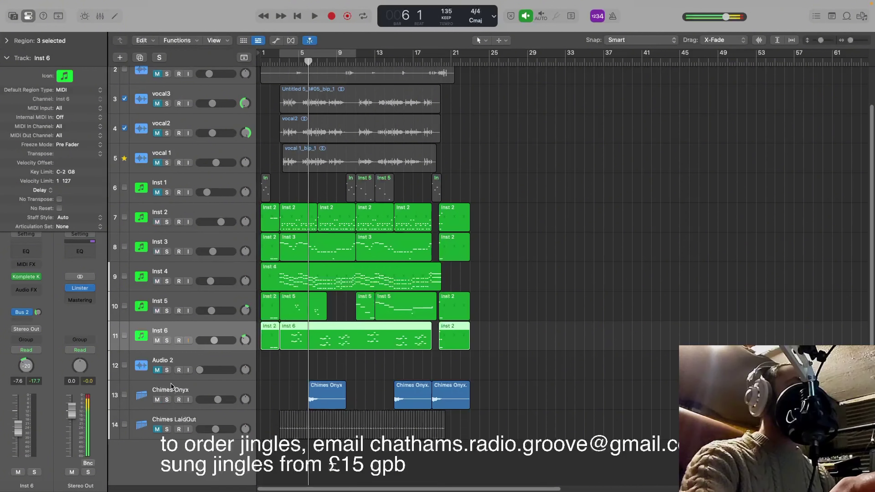
pyautogui.click(167, 400)
pyautogui.press('space')
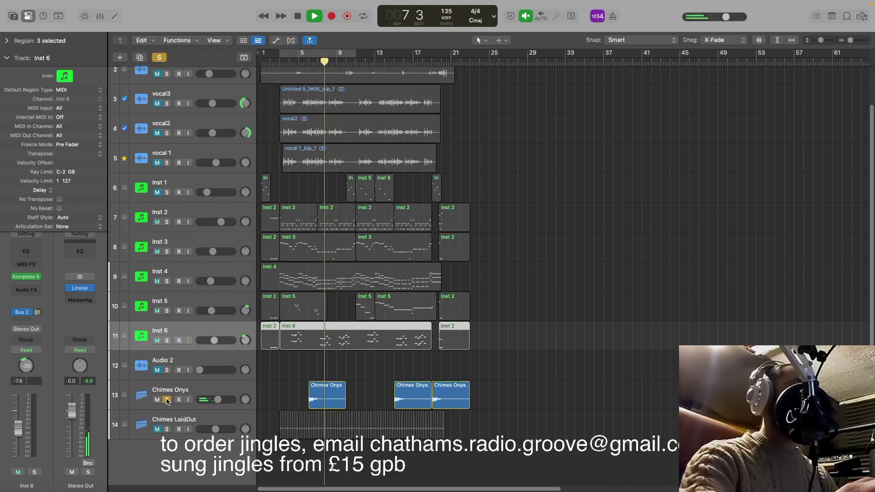
pyautogui.click(167, 400)
pyautogui.press('space')
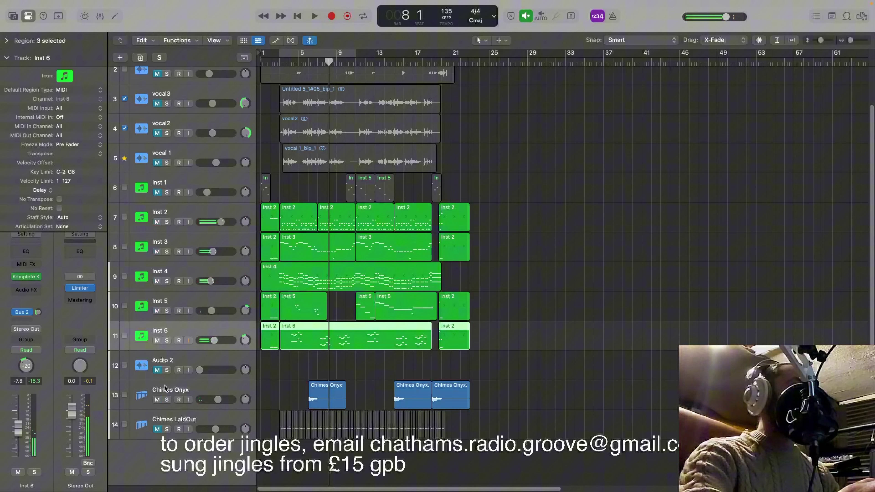
# Step: Check Chimes Onyx's Channel EQ (-23.4 dB cut at 3760 Hz), then unmute Chimes LaidOut
pyautogui.click(164, 388)
pyautogui.click(22, 269)
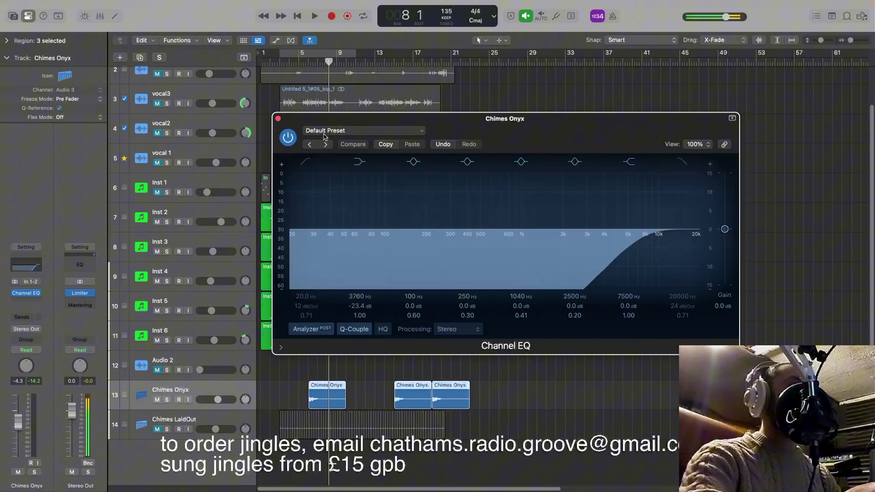
pyautogui.click(278, 119)
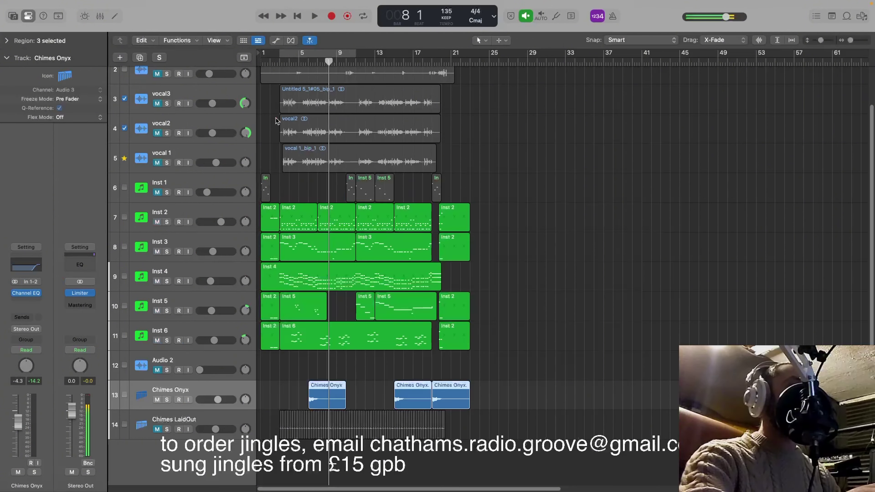
pyautogui.click(157, 429)
pyautogui.click(184, 421)
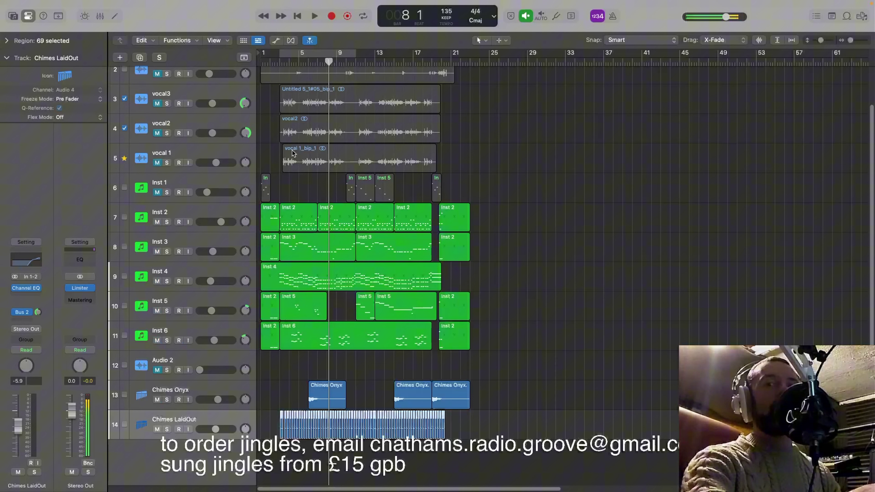
# Step: Play Chimes LaidOut from bar 3 and check its Channel EQ settings
pyautogui.click(278, 63)
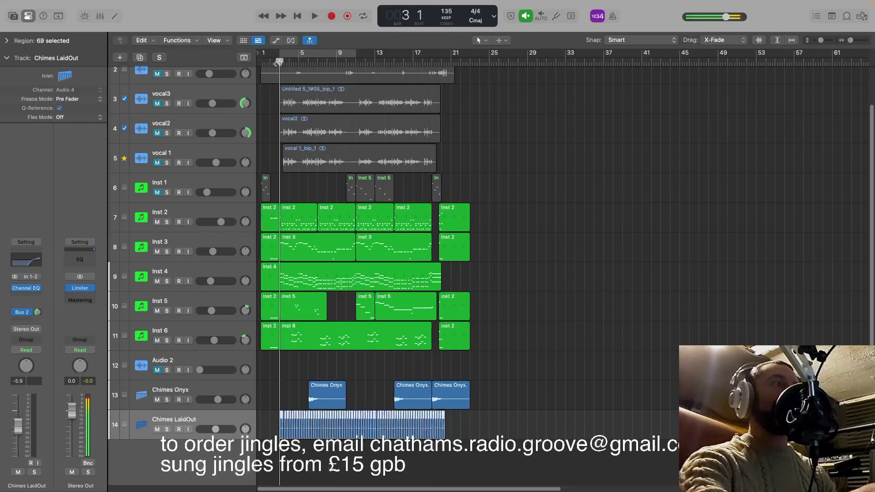
pyautogui.press('space')
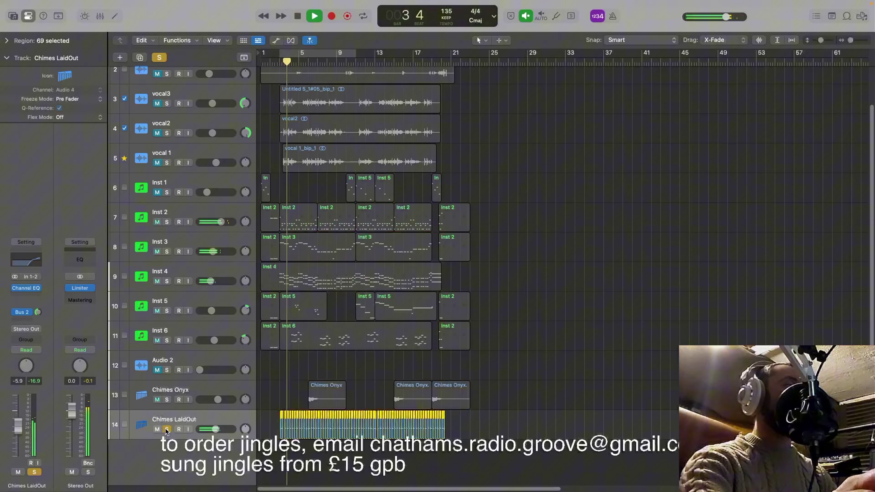
pyautogui.click(167, 430)
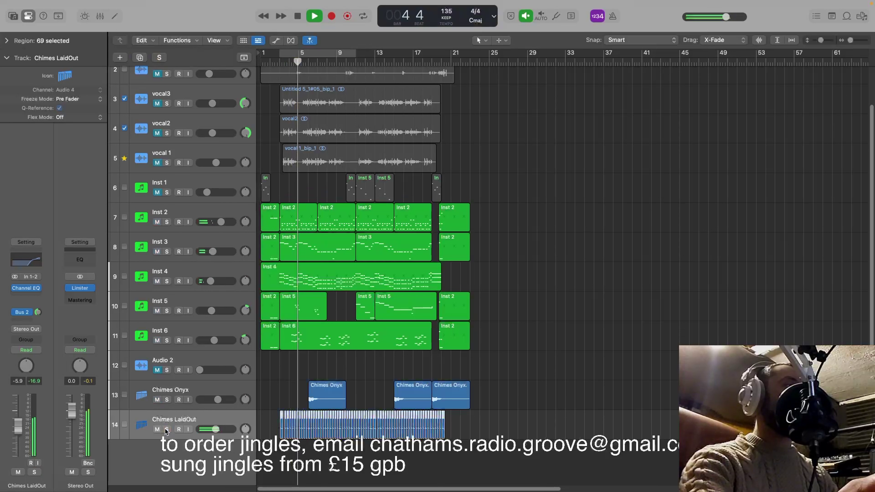
pyautogui.press('space')
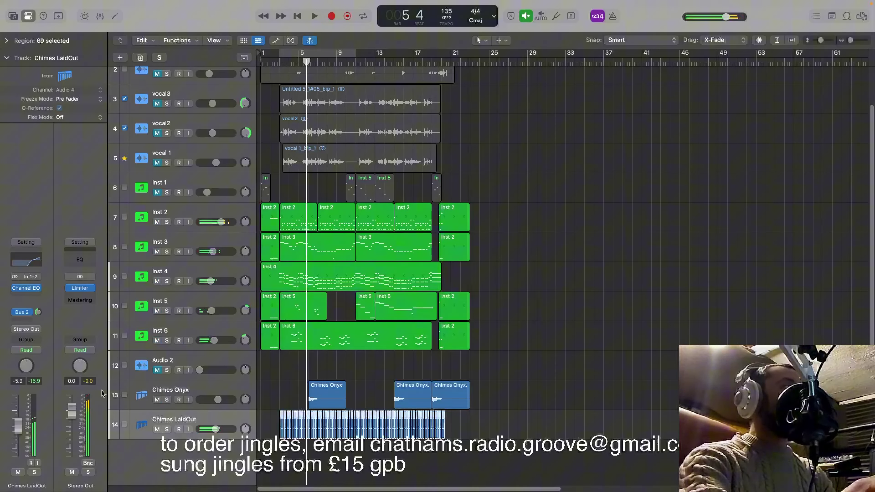
pyautogui.click(27, 289)
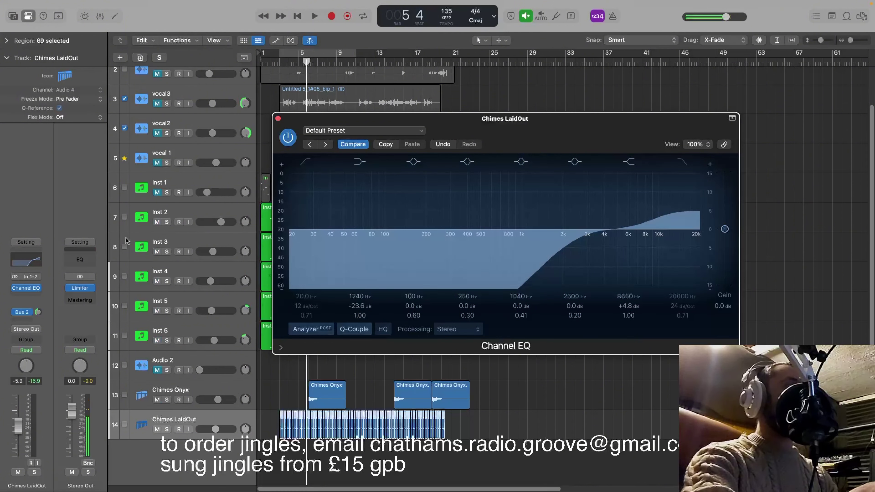
pyautogui.click(278, 119)
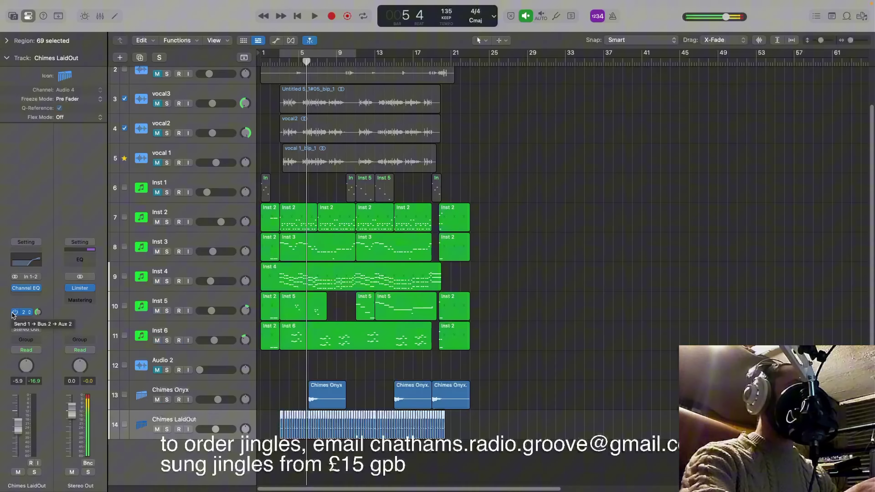
# Step: Solo-audition Chimes LaidOut again, then unmute Inst 1 and return to the beginning
pyautogui.click(168, 429)
pyautogui.press('space')
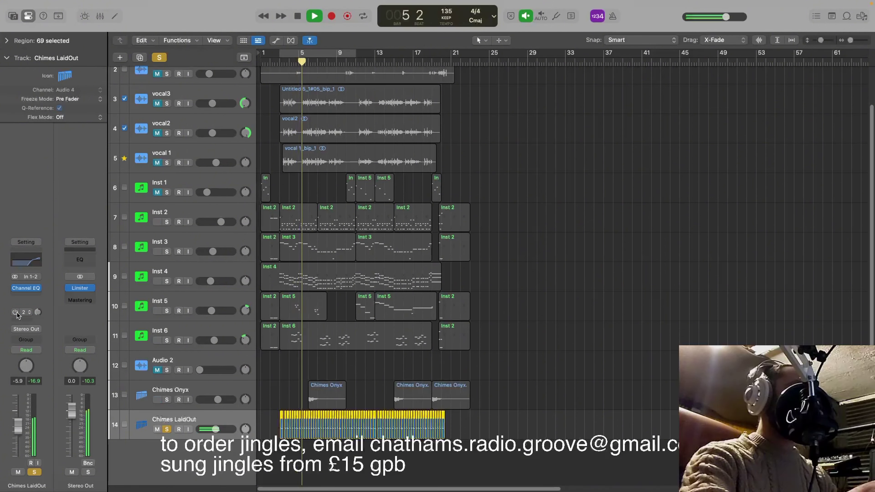
pyautogui.click(168, 429)
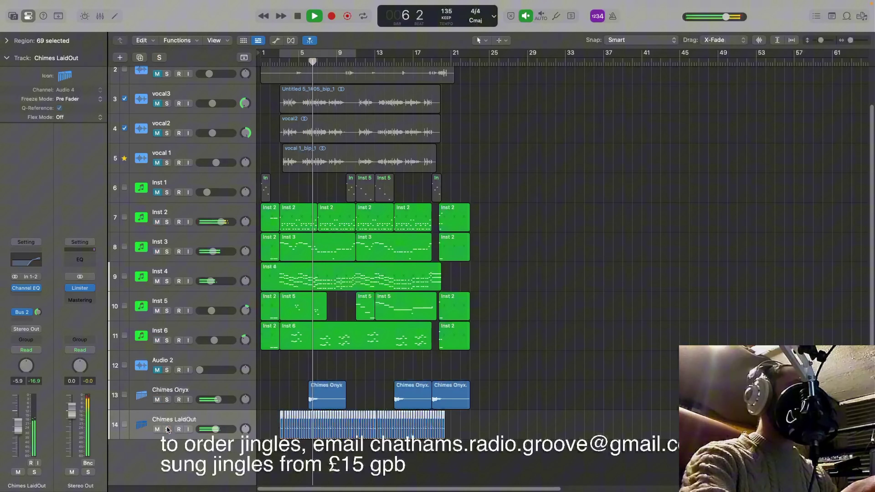
pyautogui.press('space')
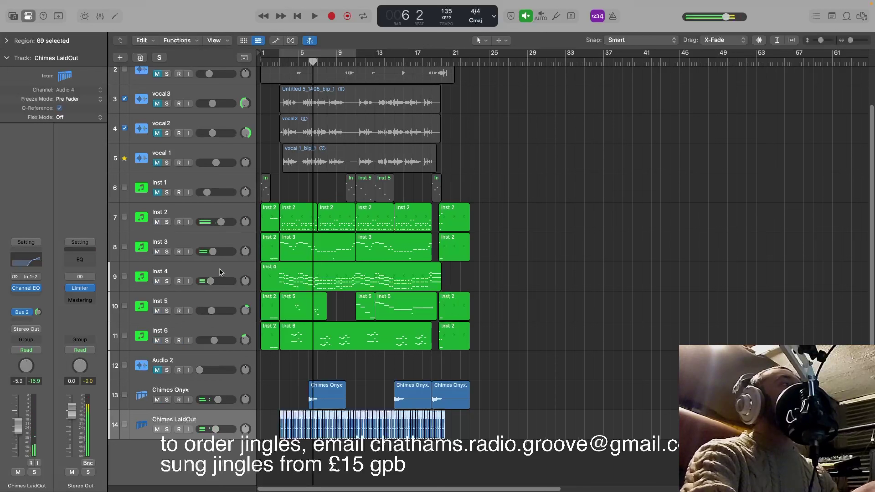
pyautogui.click(157, 192)
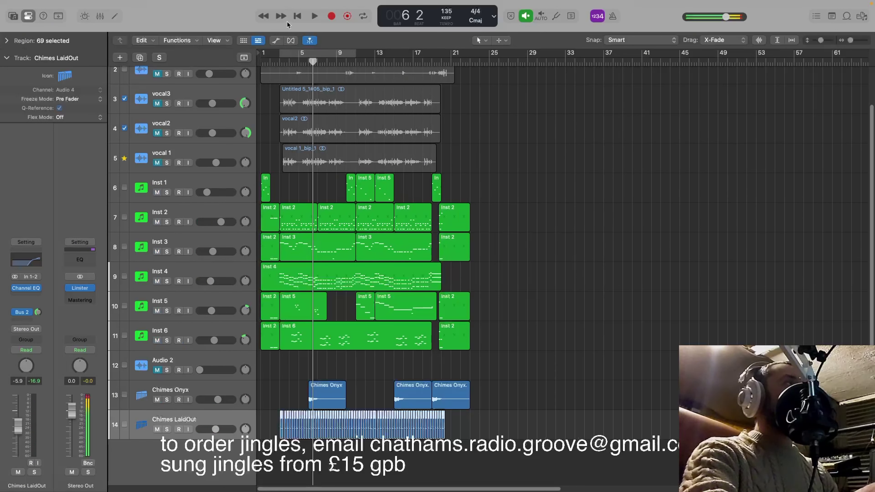
pyautogui.click(297, 16)
# Step: Play the jingle briefly from the start, then check Inst 1's compressor settings
pyautogui.press('space')
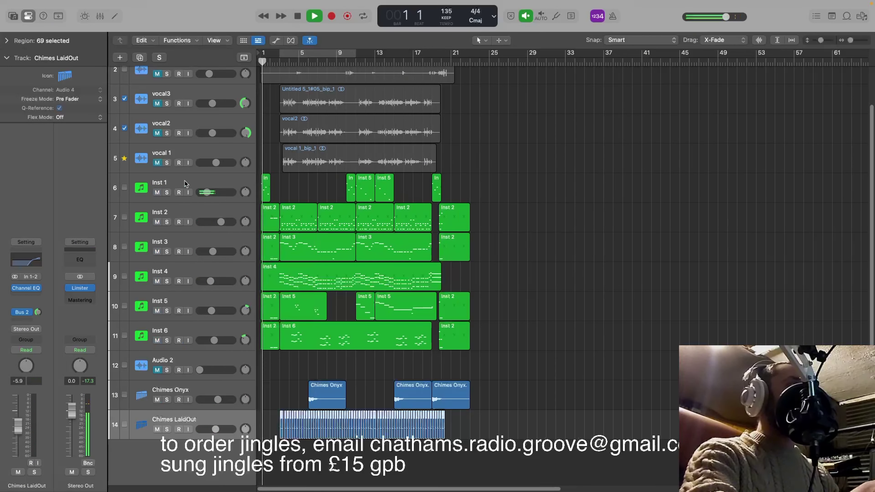
pyautogui.press('space')
pyautogui.click(162, 186)
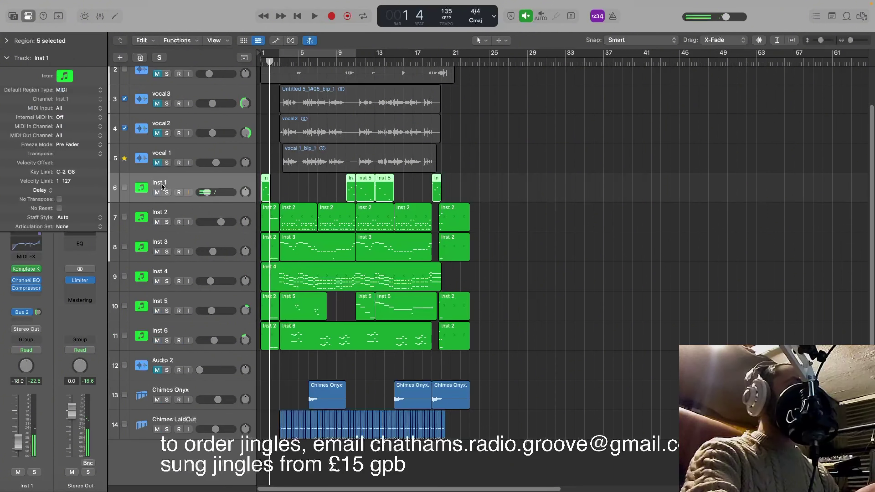
pyautogui.click(26, 288)
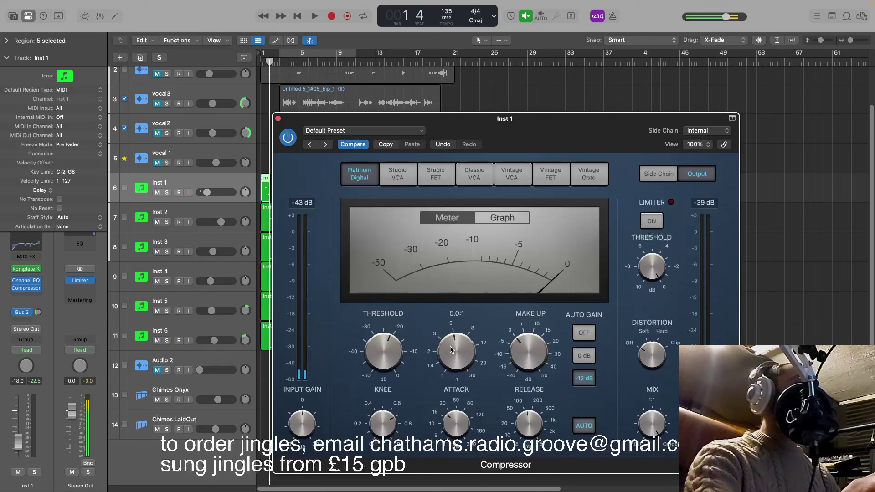
pyautogui.click(279, 119)
# Step: Open Inst 1's Channel EQ (-20.1 dB at 36.2 Hz, -8.2 dB at 1610 Hz) and set the playhead near bar 10
pyautogui.click(30, 281)
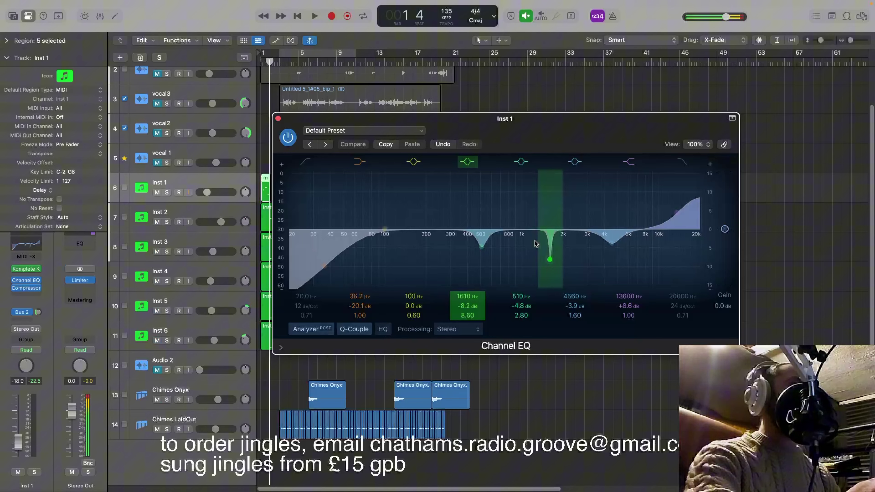
pyautogui.moveTo(333, 123); pyautogui.dragTo(485, 181)
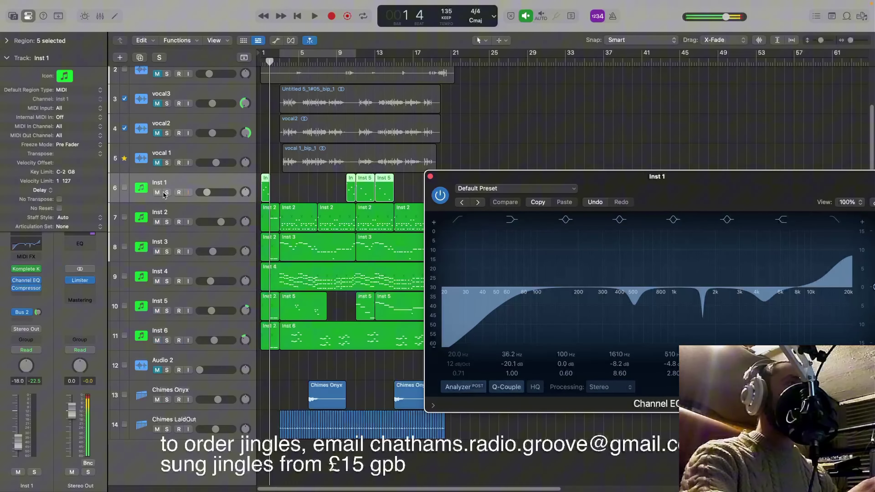
pyautogui.click(346, 63)
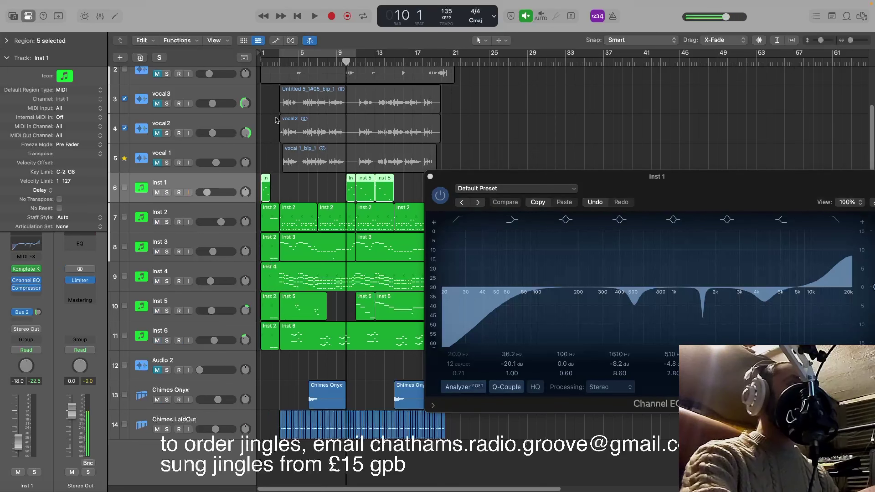
# Step: Solo Inst 1 and compare playback from bar 10 with its Channel EQ bypassed and active
pyautogui.click(167, 192)
pyautogui.press('space')
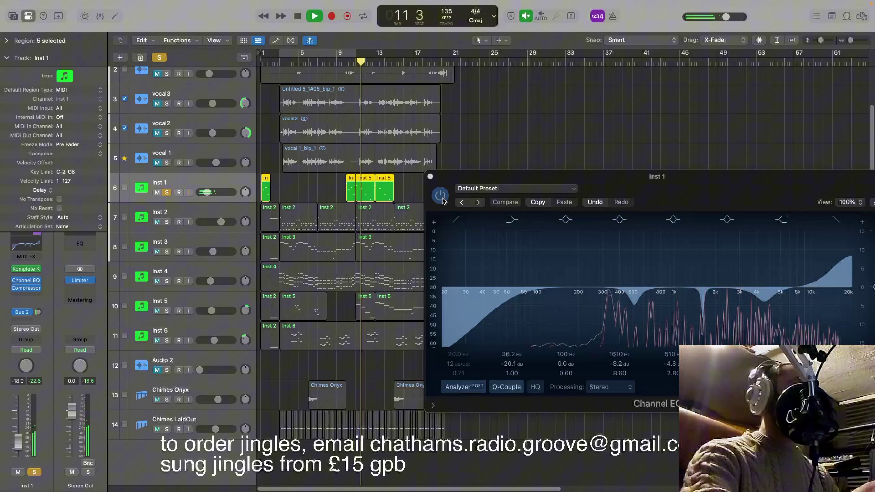
pyautogui.press('space')
pyautogui.click(441, 196)
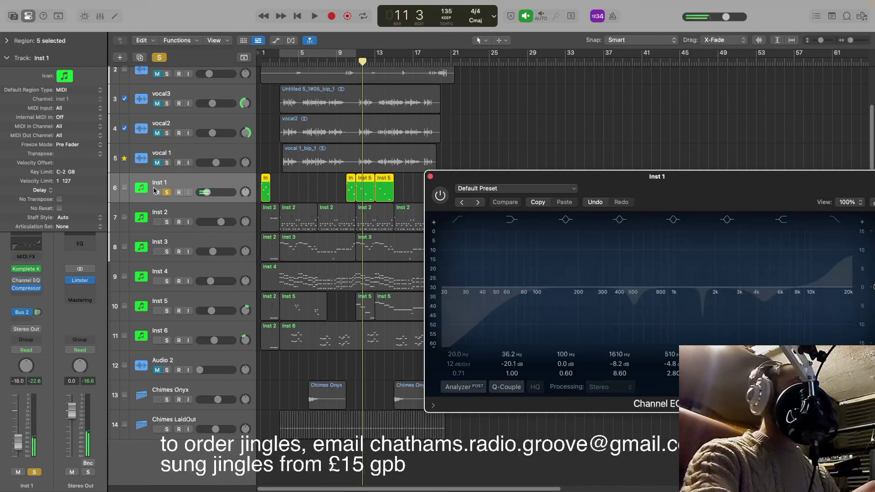
pyautogui.click(167, 193)
pyautogui.click(167, 192)
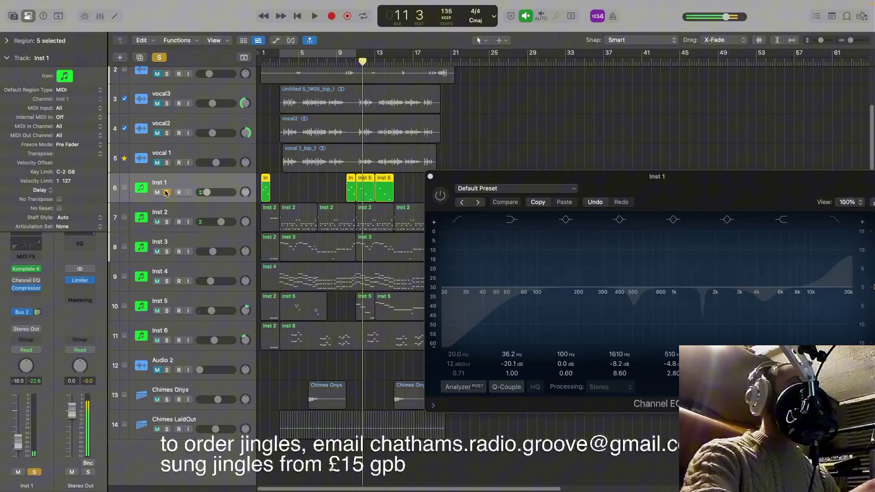
pyautogui.press('space')
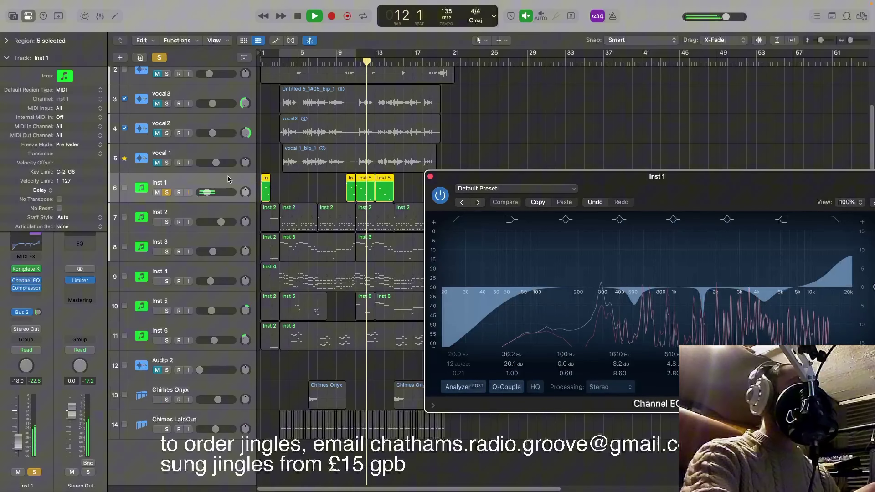
pyautogui.press('space')
pyautogui.click(167, 192)
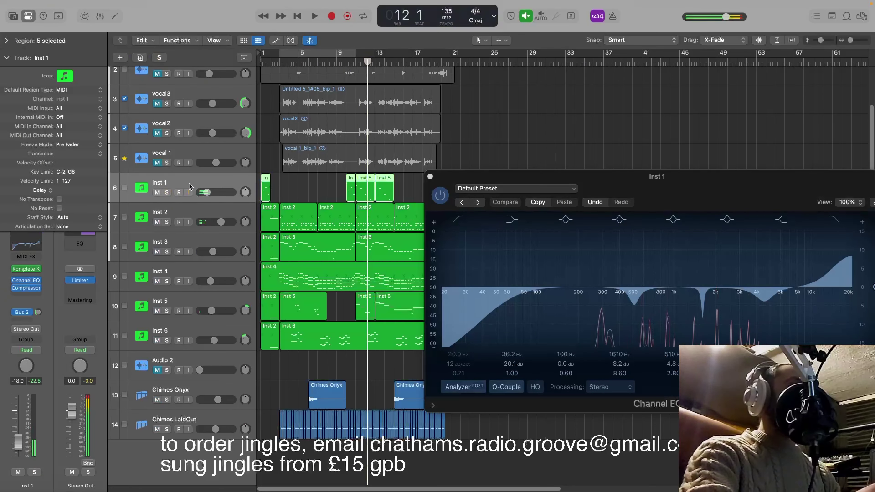
pyautogui.click(430, 176)
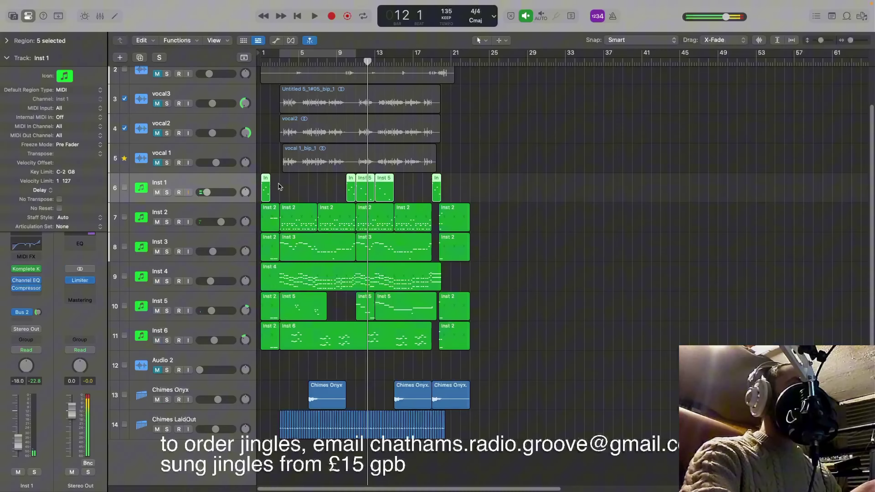
pyautogui.scroll(2, 280, 186)
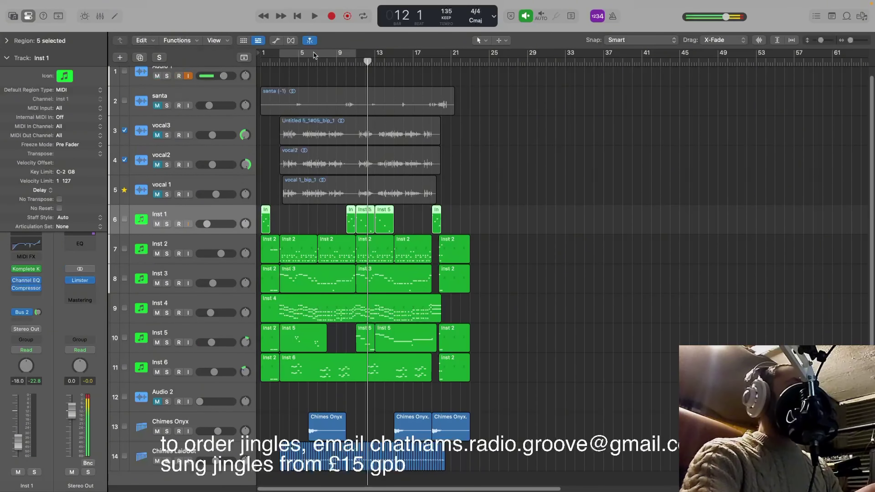
pyautogui.click(299, 20)
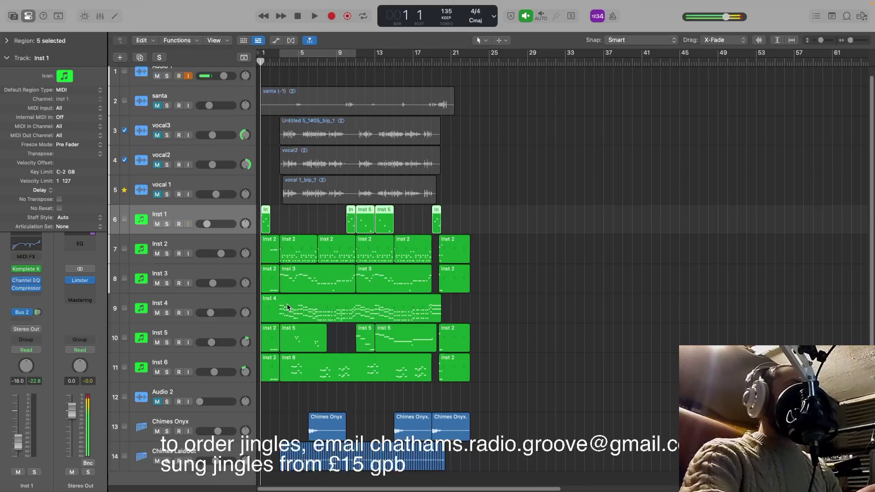
pyautogui.press('space')
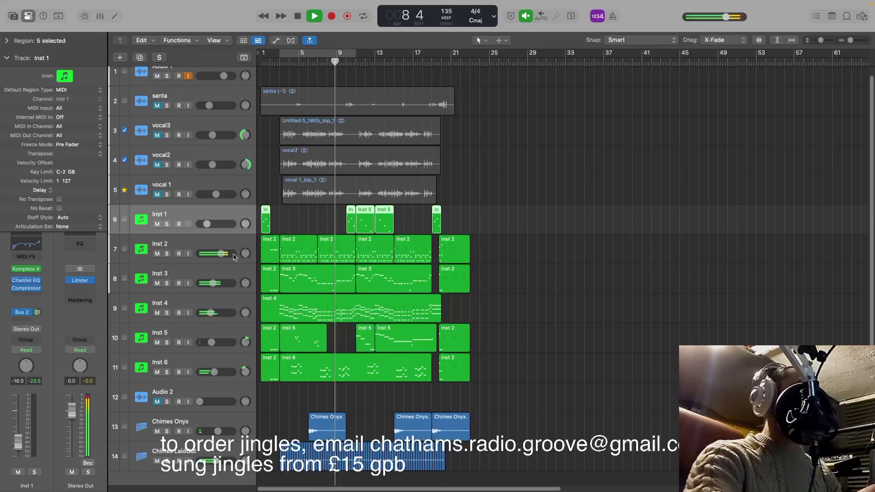
pyautogui.press('space')
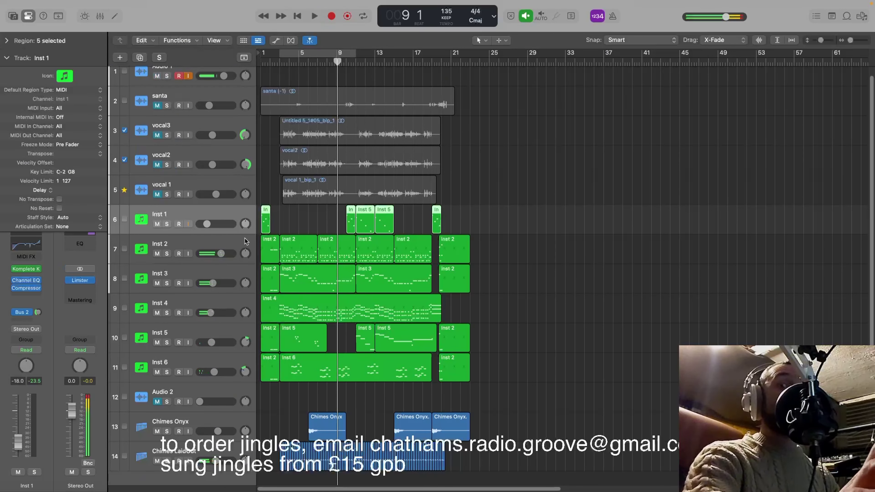
# Step: Unmute vocal 1 and play the mix from bar 3 to hear the lead vocal
pyautogui.click(199, 183)
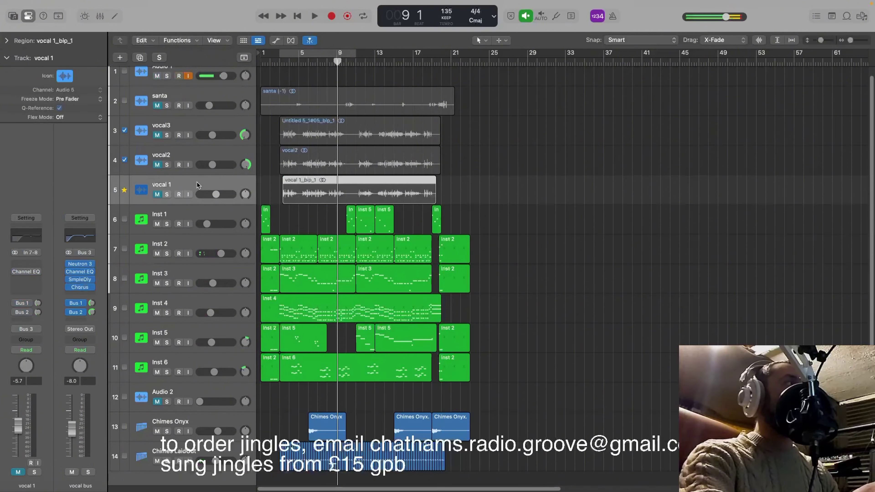
pyautogui.click(157, 195)
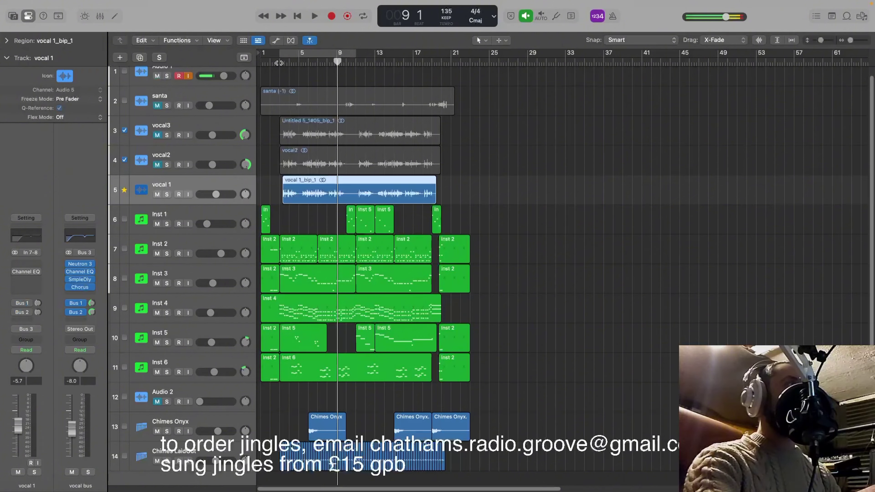
pyautogui.click(279, 63)
pyautogui.press('space')
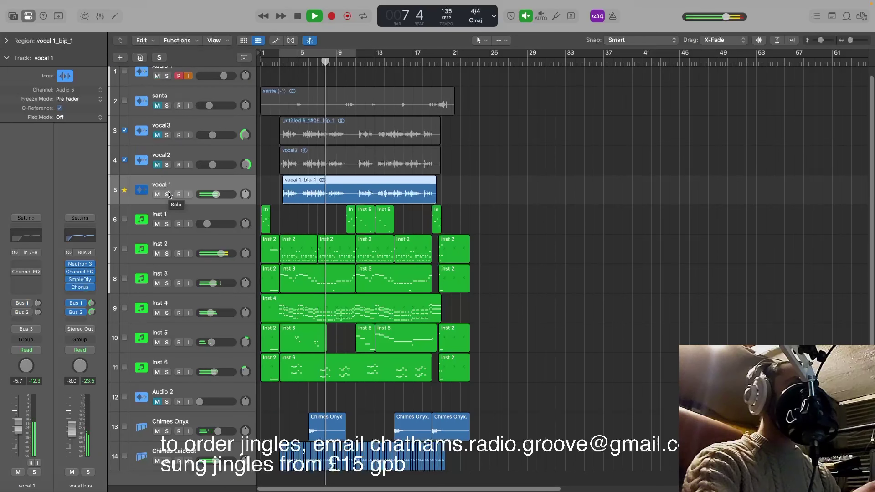
pyautogui.press('space')
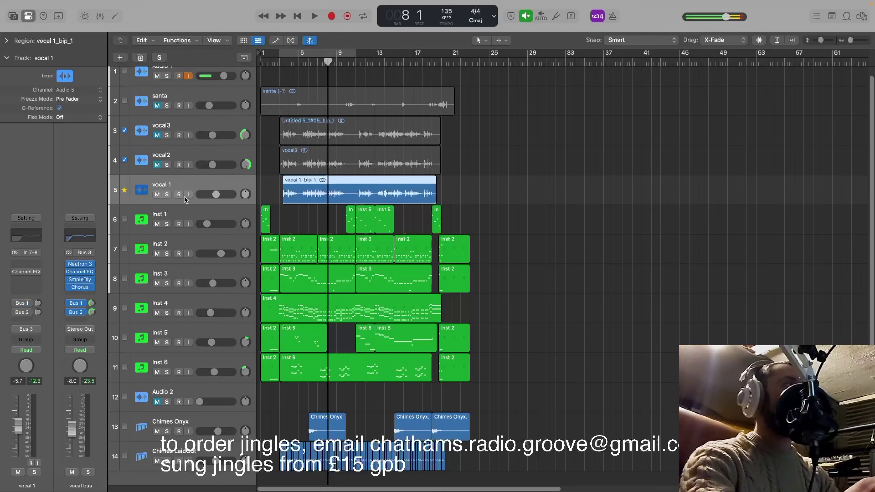
pyautogui.scroll(1, 236, 162)
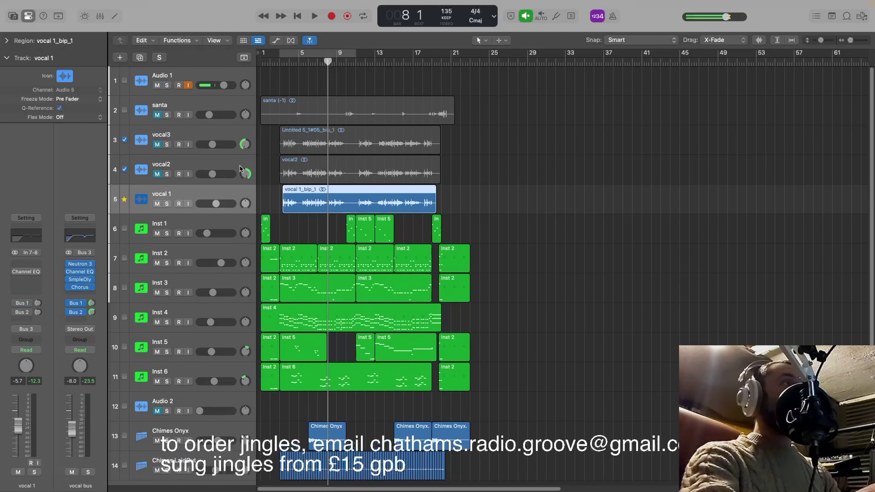
pyautogui.click(198, 76)
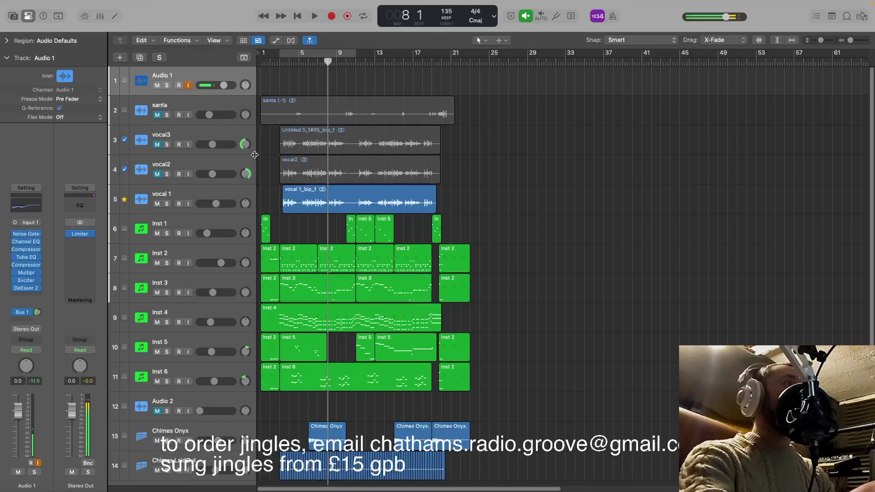
pyautogui.click(214, 192)
pyautogui.click(212, 167)
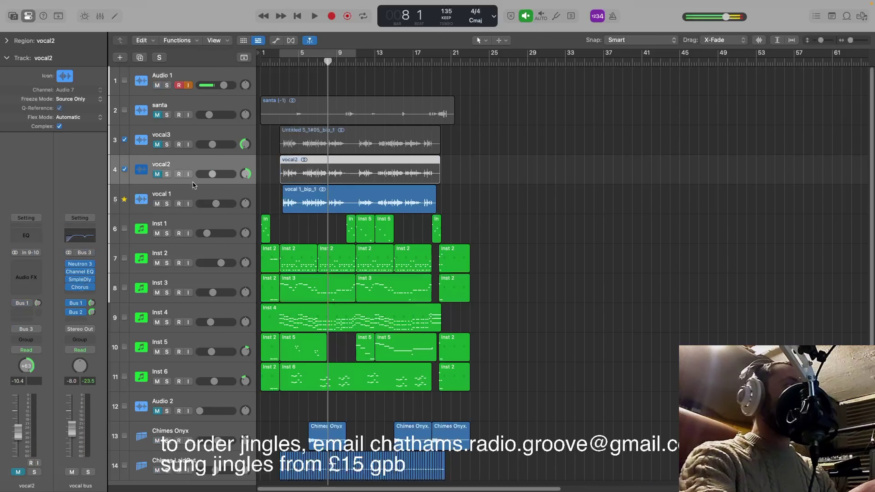
pyautogui.moveTo(75, 306)
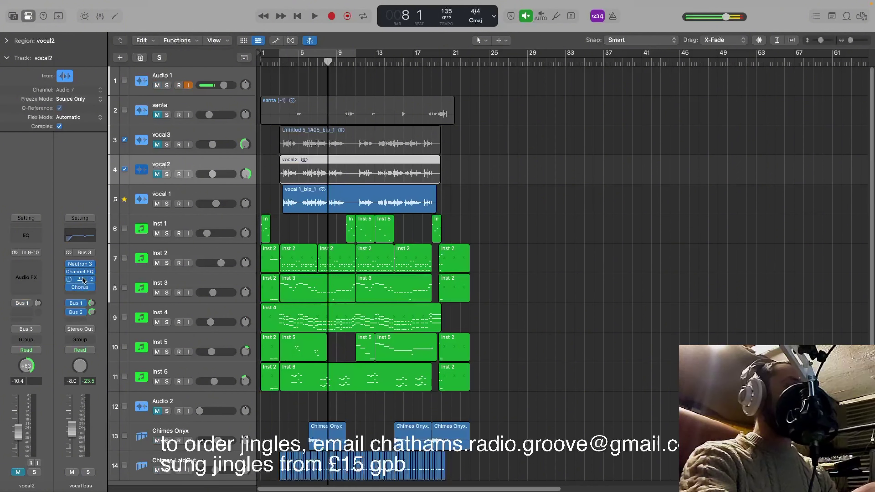
pyautogui.moveTo(82, 264)
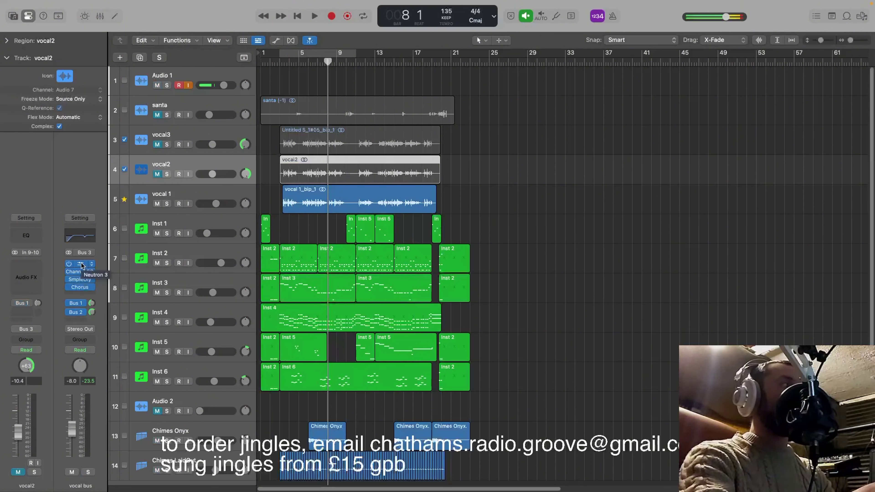
pyautogui.click(210, 78)
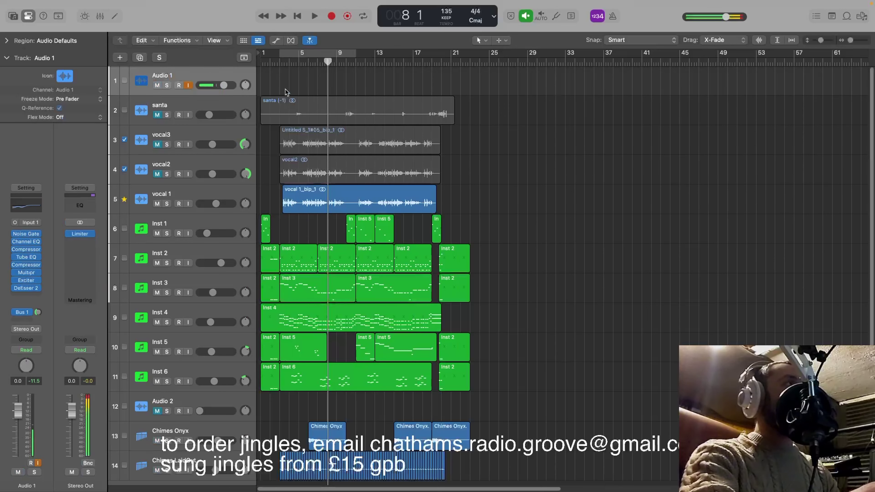
pyautogui.click(206, 134)
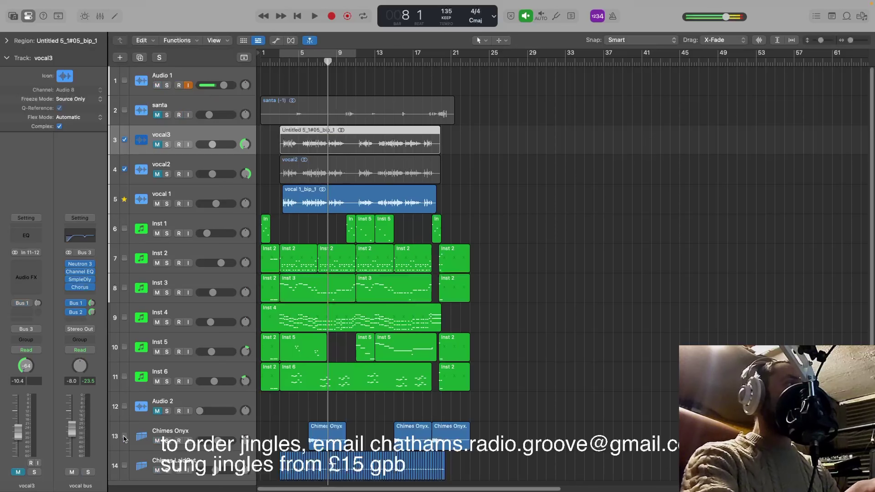
pyautogui.moveTo(82, 276)
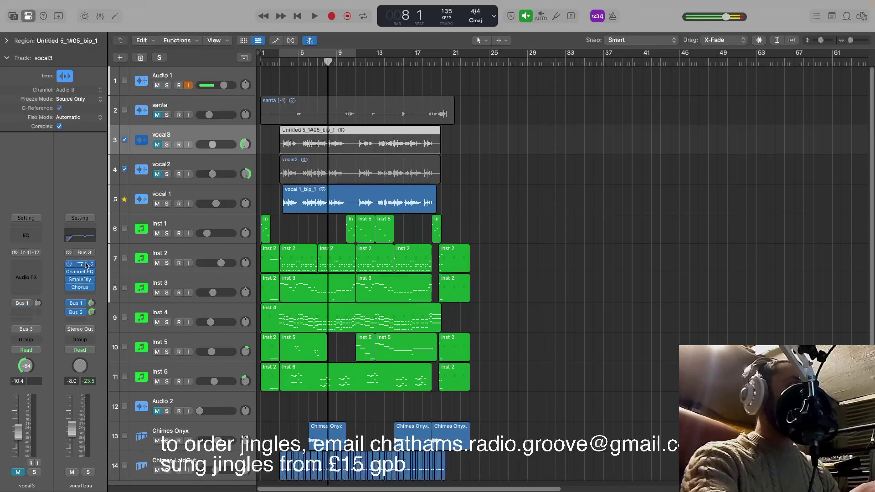
pyautogui.click(86, 264)
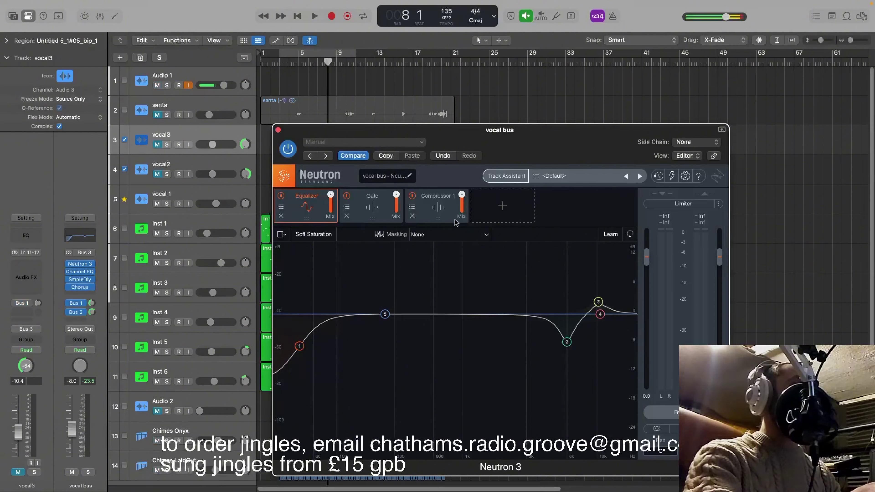
pyautogui.click(278, 130)
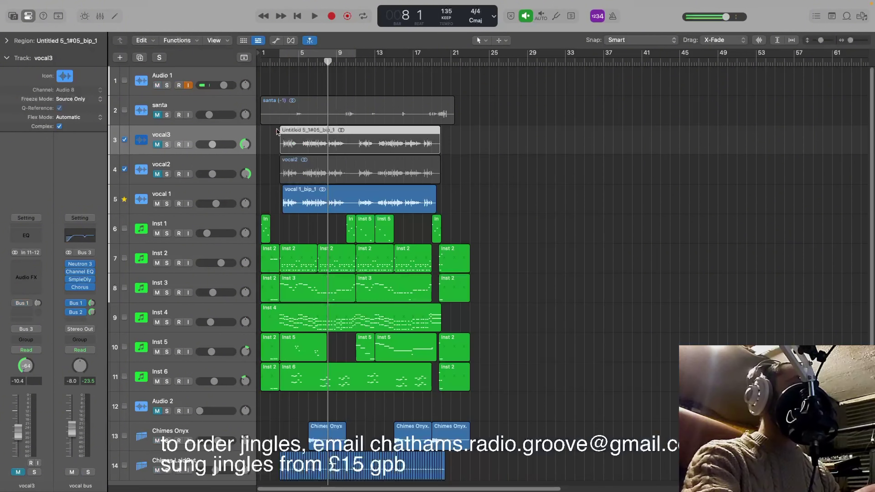
pyautogui.click(80, 273)
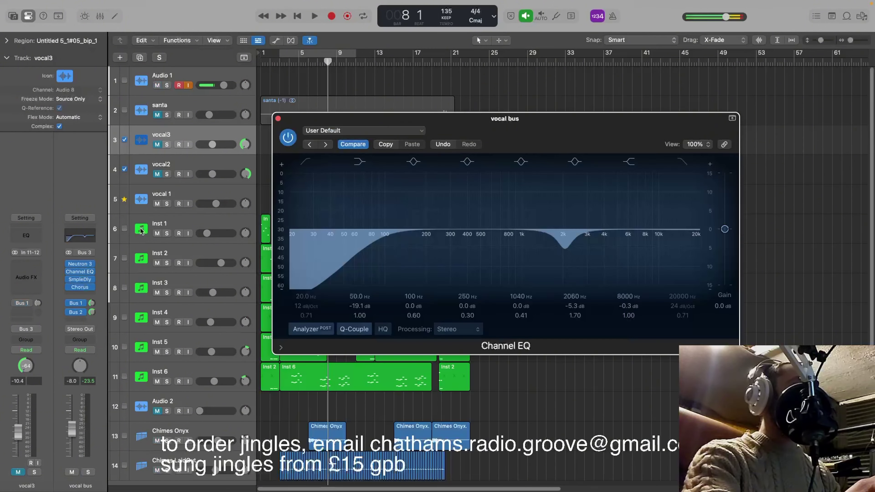
pyautogui.click(278, 119)
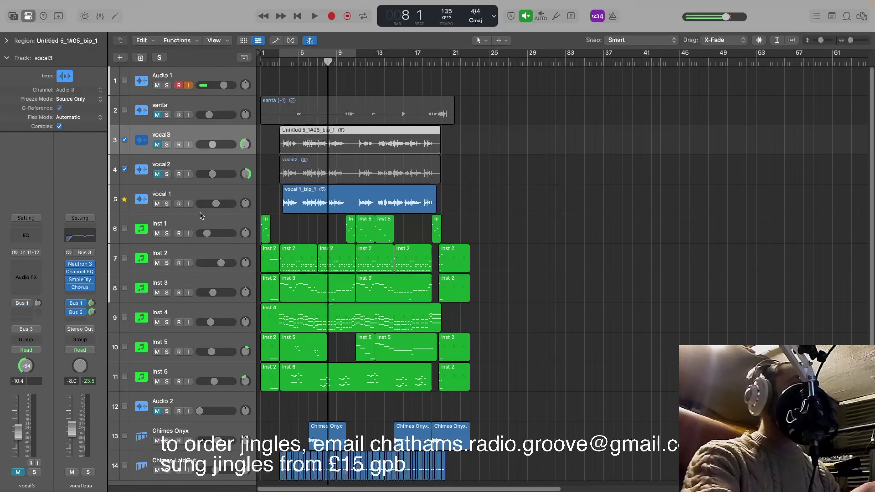
pyautogui.click(82, 279)
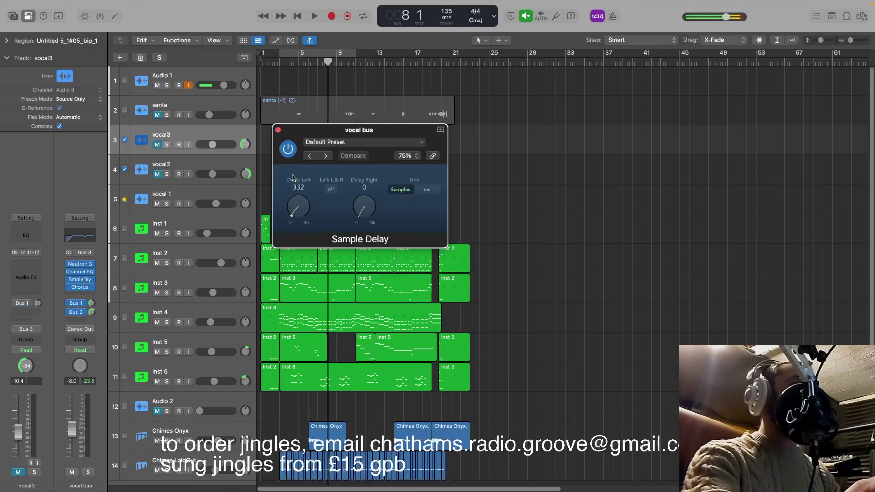
pyautogui.click(278, 130)
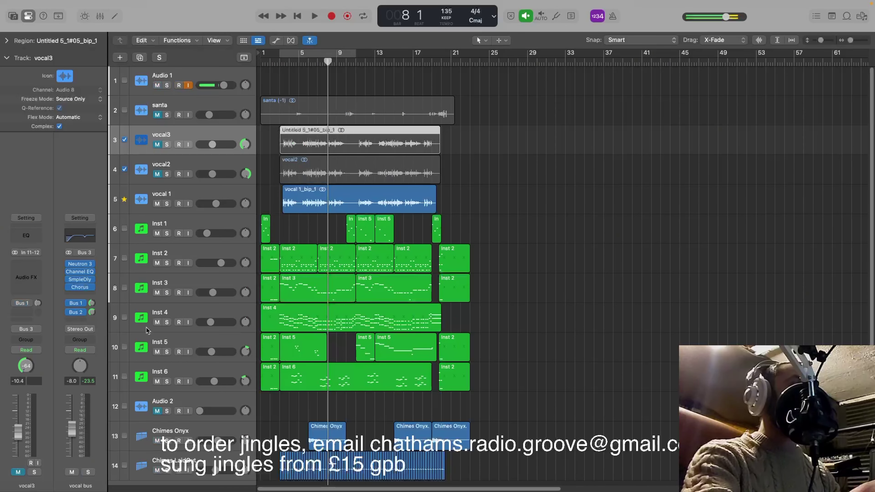
pyautogui.click(82, 288)
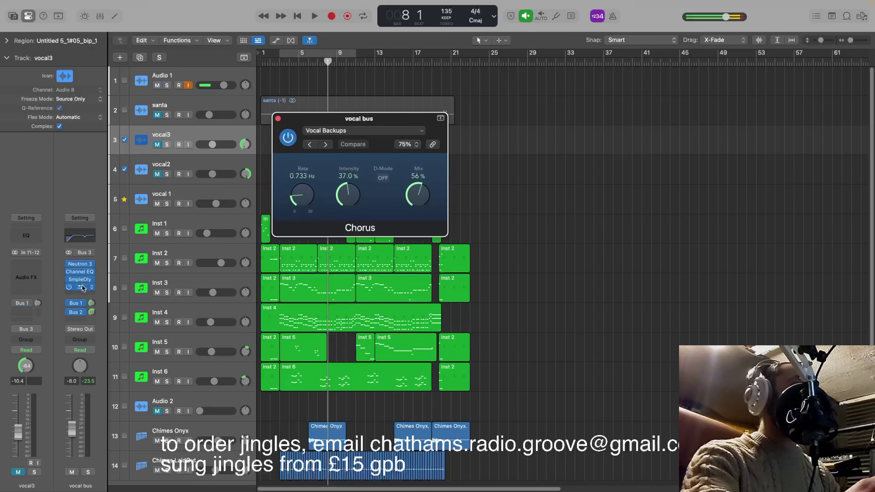
pyautogui.click(278, 119)
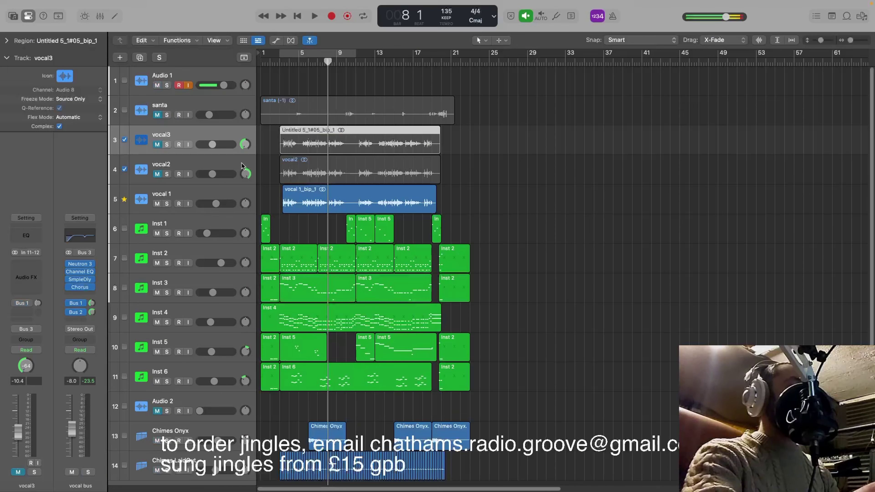
# Step: Solo vocal 1, vocal2 and vocal3 during playback, then select vocal2 together with vocal3
pyautogui.click(167, 204)
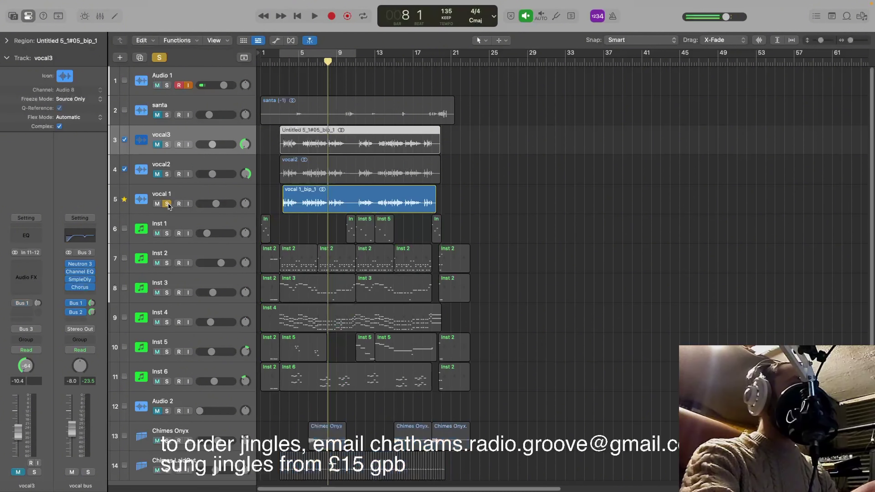
pyautogui.press('space')
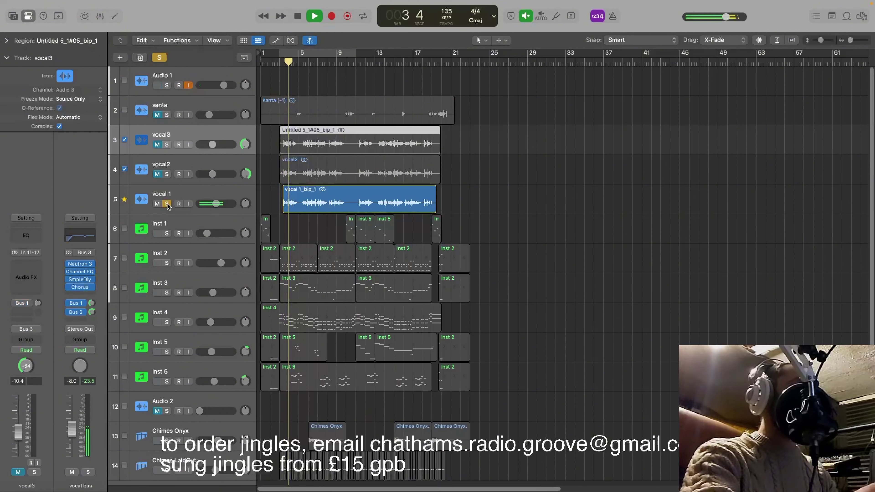
pyautogui.click(167, 174)
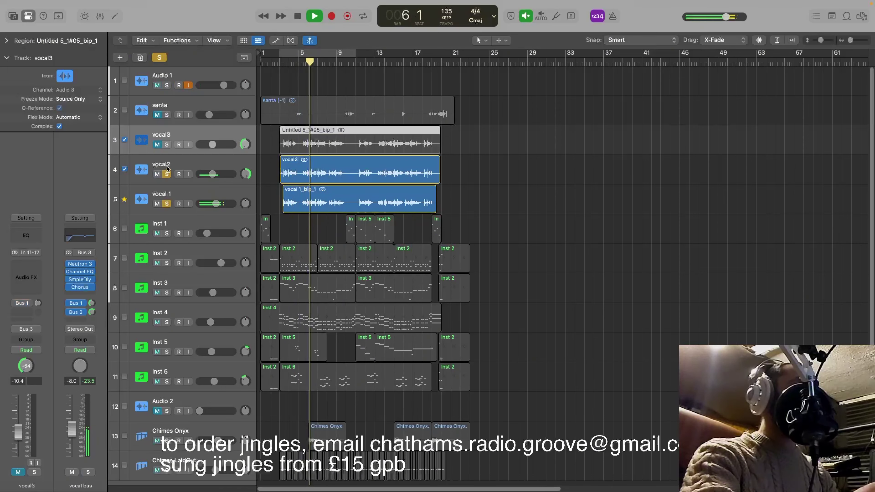
pyautogui.click(167, 145)
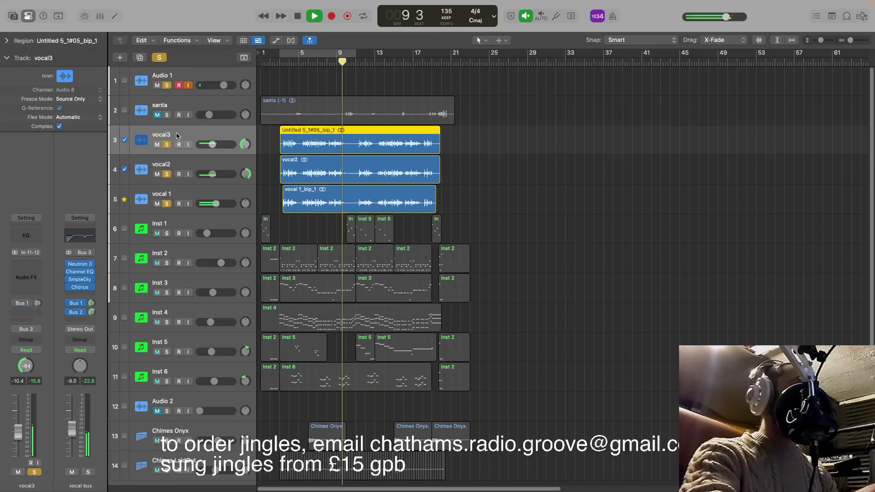
pyautogui.press('space')
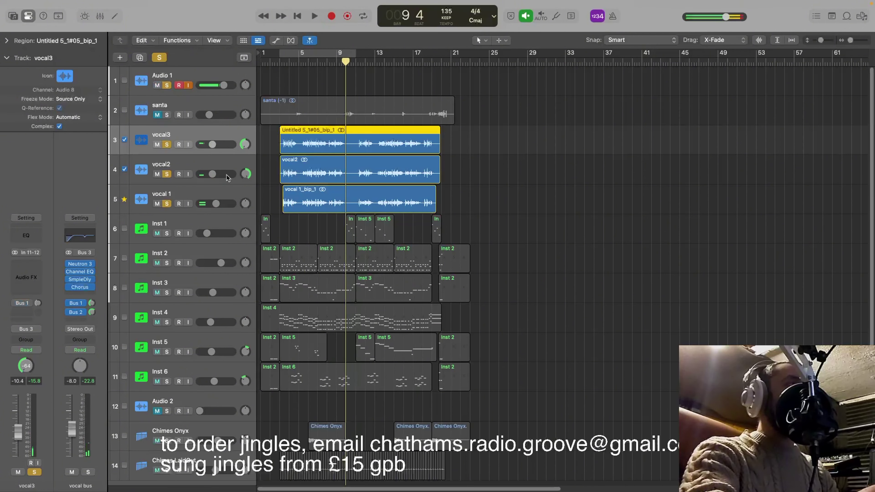
pyautogui.keyDown('shift'); pyautogui.click(202, 163); pyautogui.keyUp('shift')
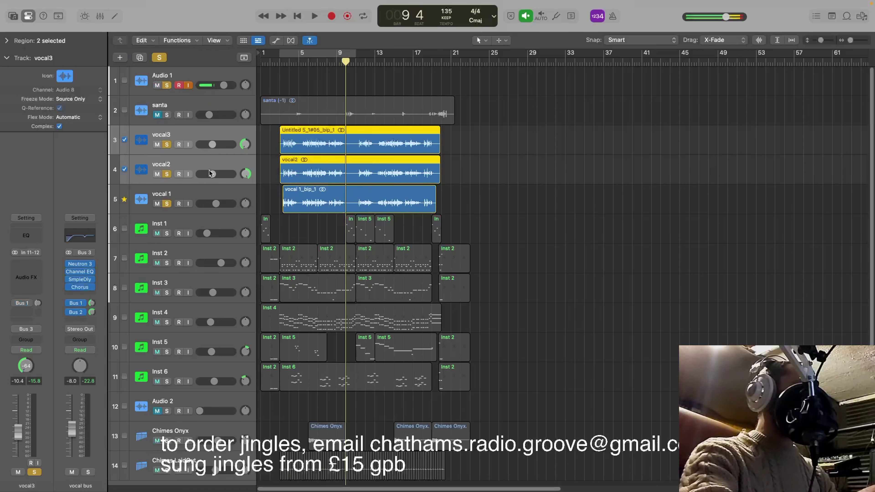
# Step: Adjust the vocal2 and vocal3 volume faders together to about -11.2 dB during playback
pyautogui.hotkey('shift', 'space')
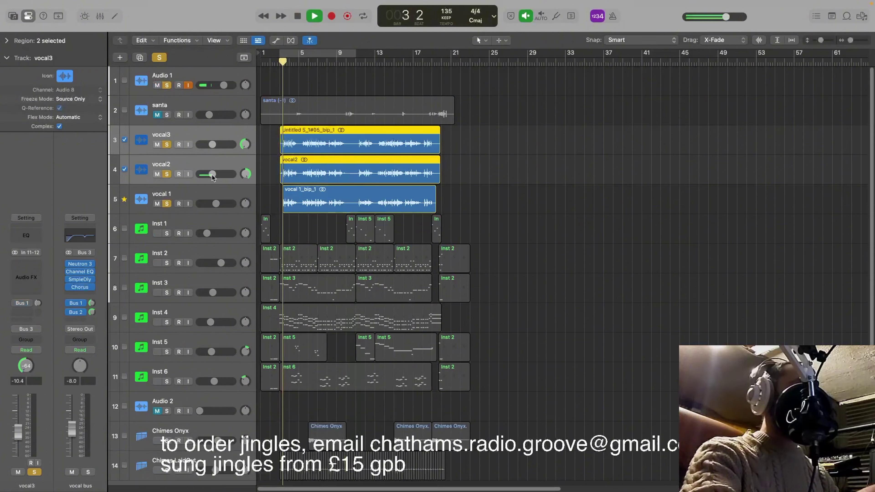
pyautogui.moveTo(213, 174)
pyautogui.mouseDown()
pyautogui.moveTo(230, 174)
pyautogui.moveTo(212, 174)
pyautogui.mouseUp()
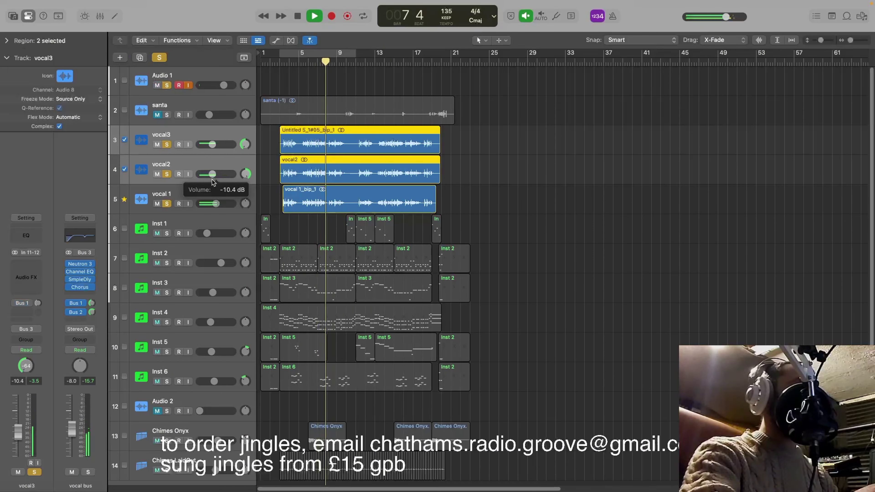
pyautogui.click(167, 204)
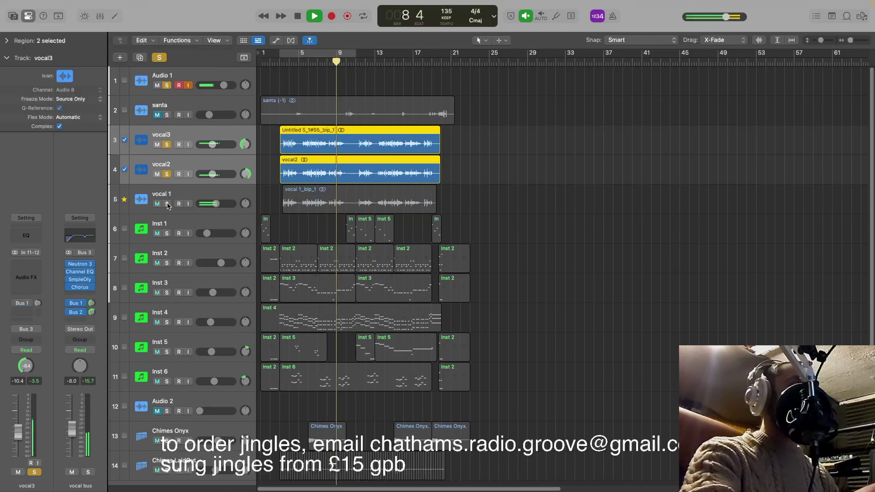
pyautogui.moveTo(212, 174); pyautogui.dragTo(224, 174)
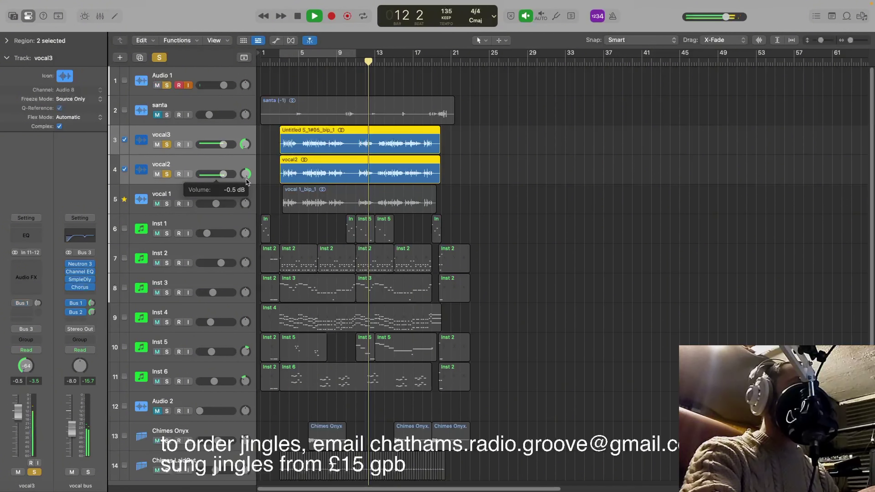
pyautogui.click(167, 204)
pyautogui.moveTo(223, 174); pyautogui.dragTo(212, 174)
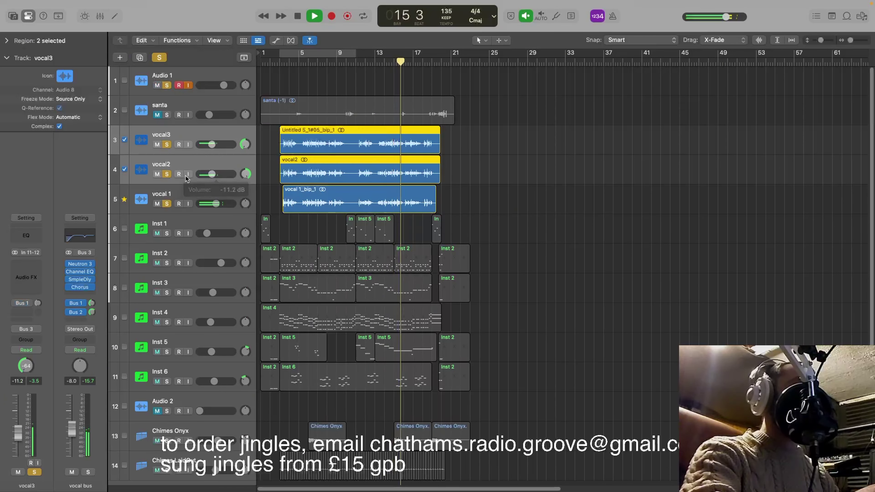
pyautogui.press('space')
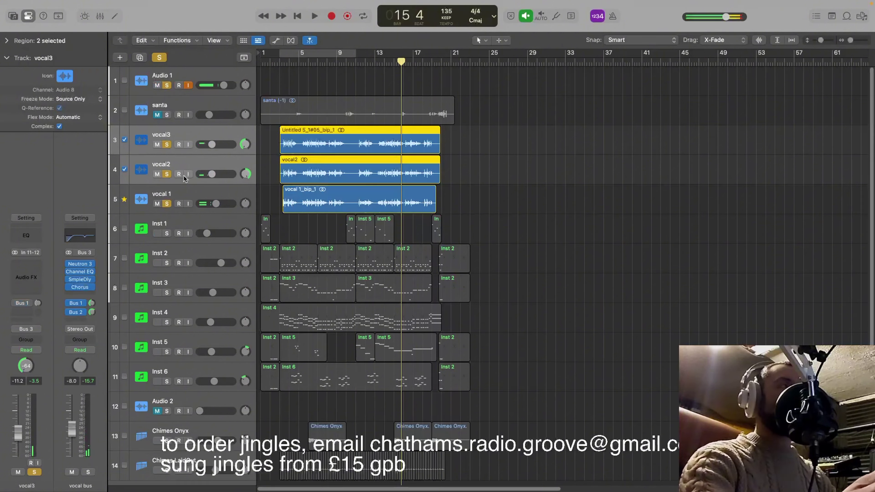
# Step: Clear all solos, including Audio 1, and play the full mix from the start
pyautogui.click(168, 204)
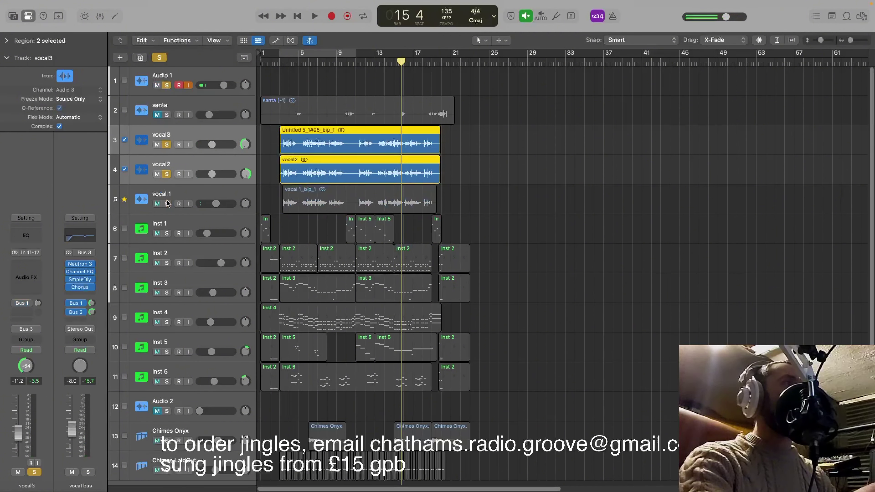
pyautogui.click(167, 175)
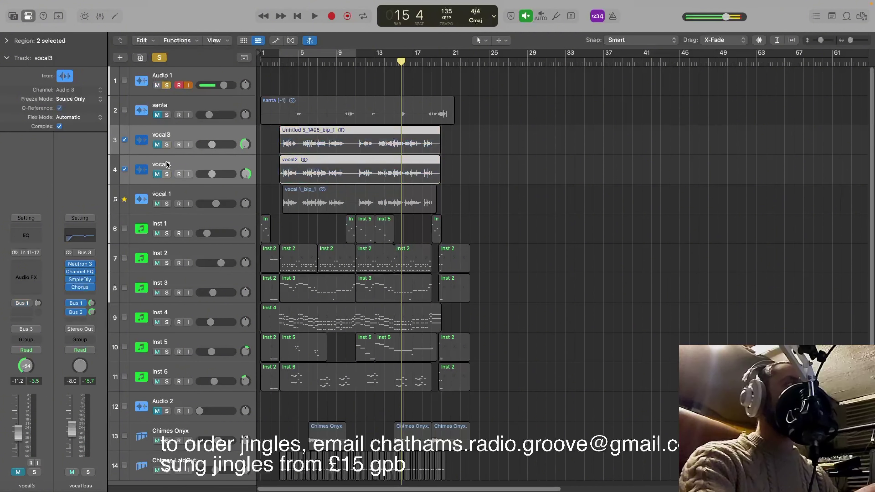
pyautogui.click(157, 145)
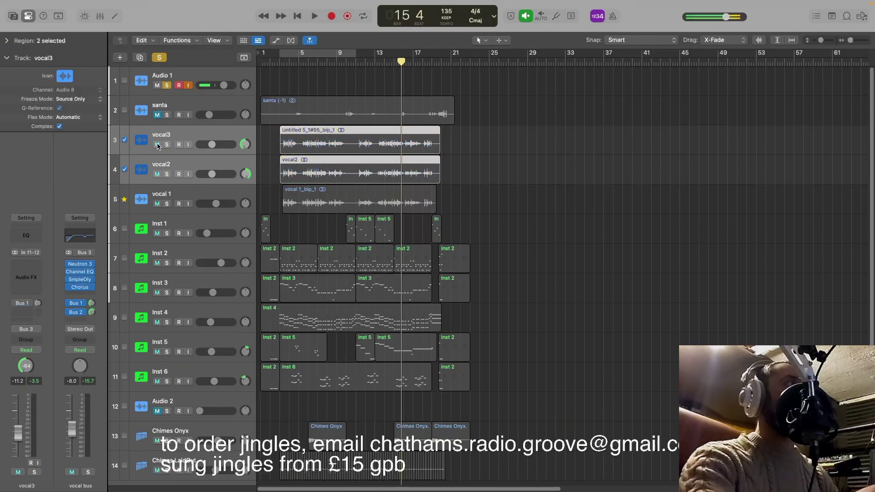
pyautogui.click(167, 86)
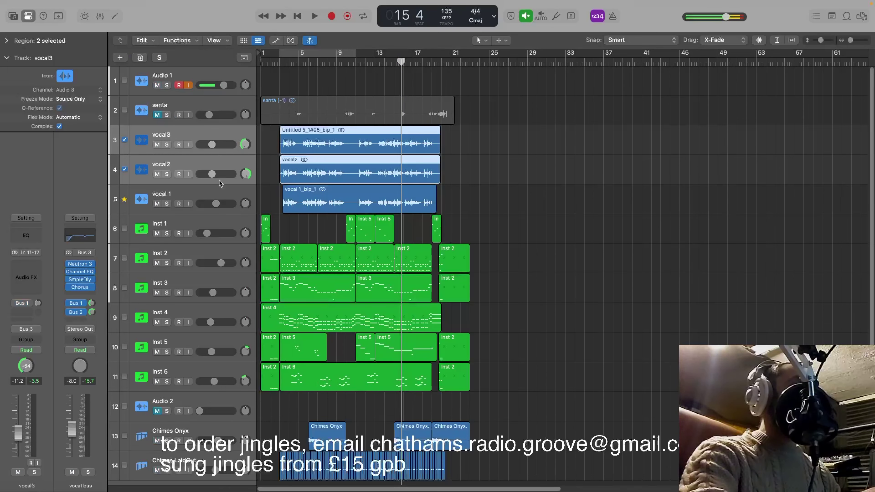
pyautogui.click(298, 16)
pyautogui.press('space')
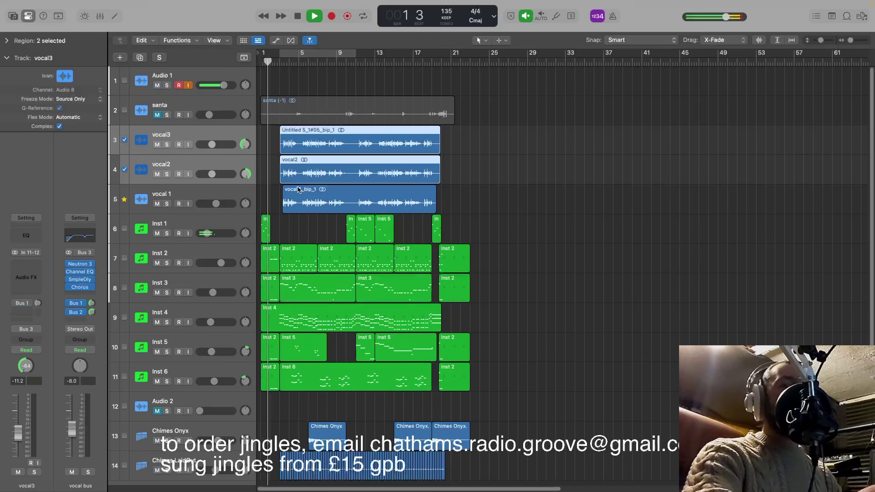
pyautogui.press('space')
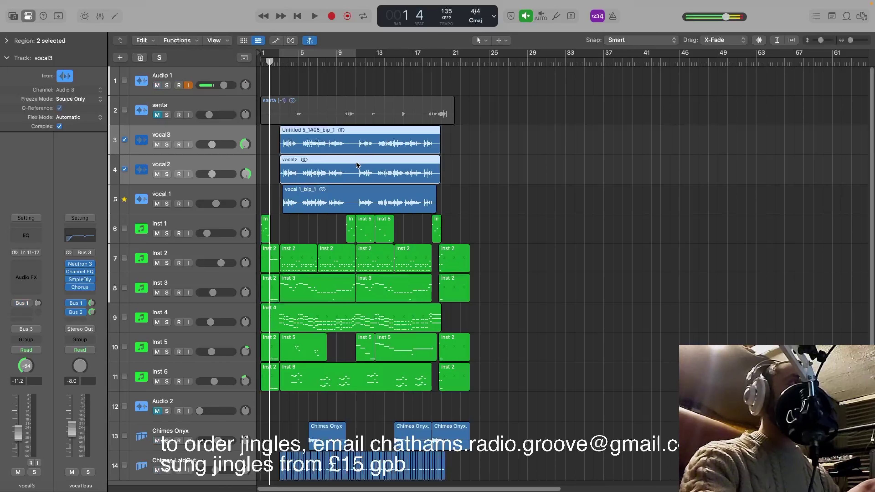
pyautogui.press('space')
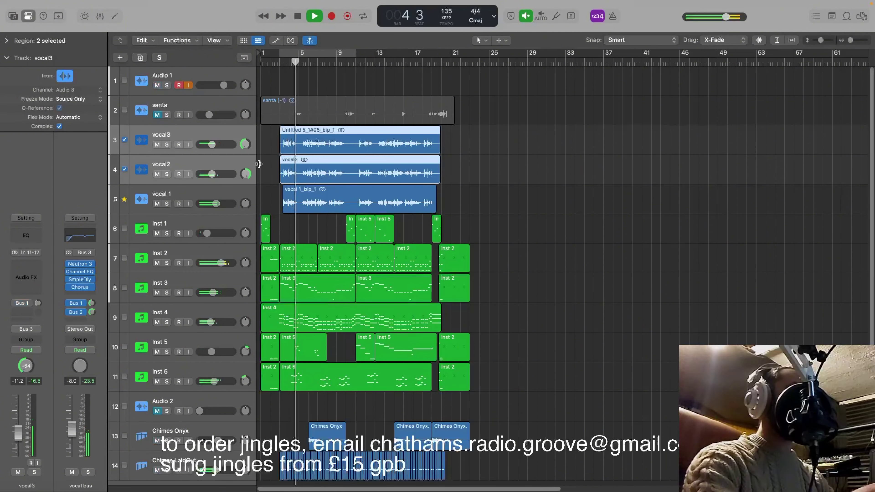
pyautogui.press('space')
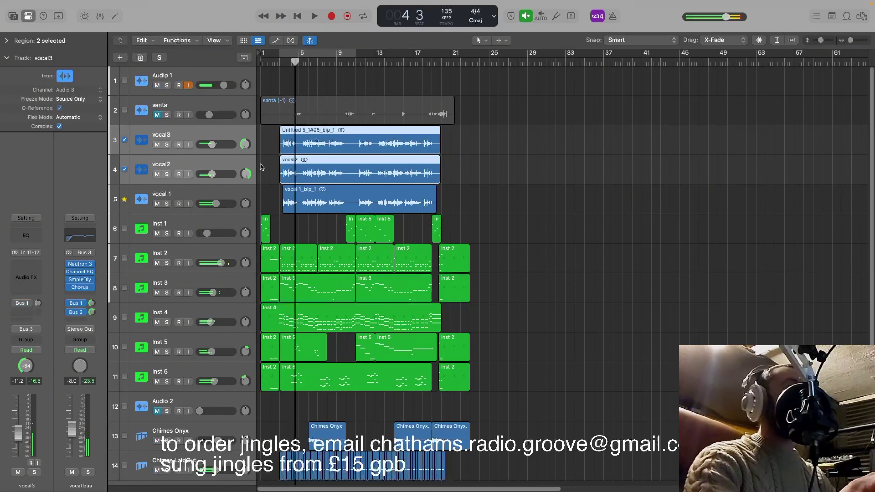
# Step: Unmute and solo the santa track, then play briefly from the song start
pyautogui.click(157, 115)
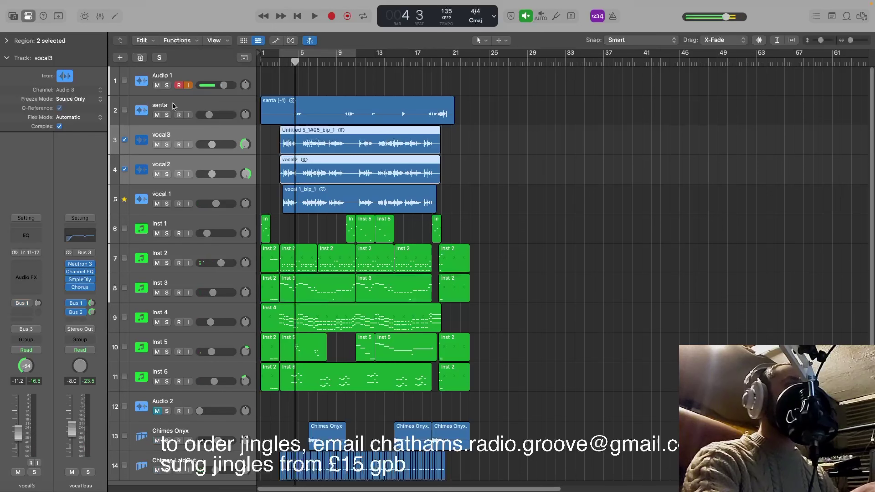
pyautogui.click(174, 106)
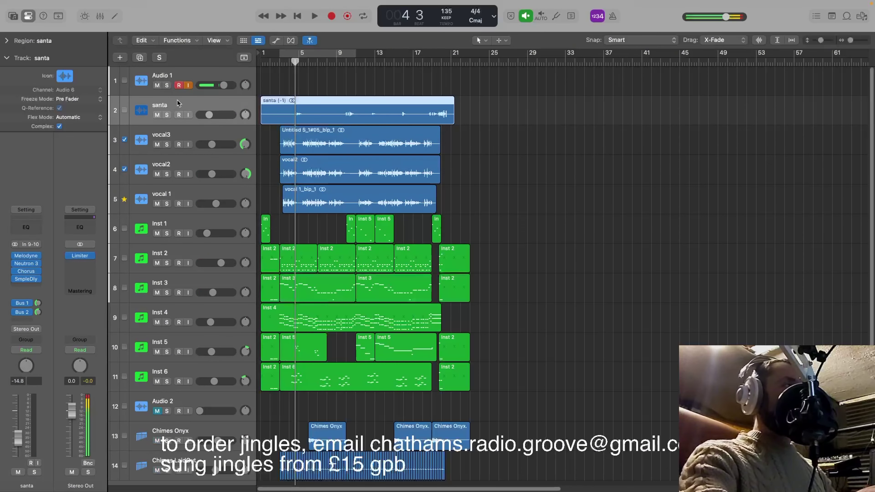
pyautogui.click(166, 115)
pyautogui.press('Return')
pyautogui.press('space')
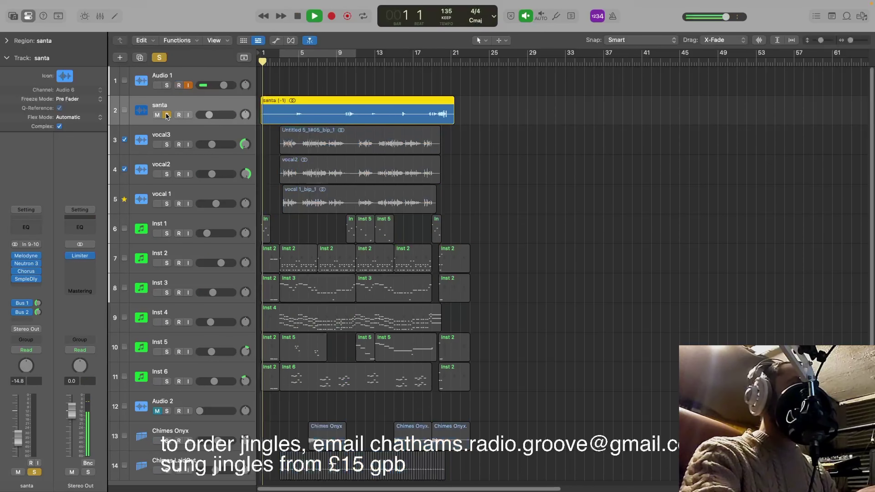
pyautogui.press('space')
# Step: Audition santa from bars 4, 10 and 18, unsolo it, and open its Melodyne editor
pyautogui.click(289, 65)
pyautogui.press('space')
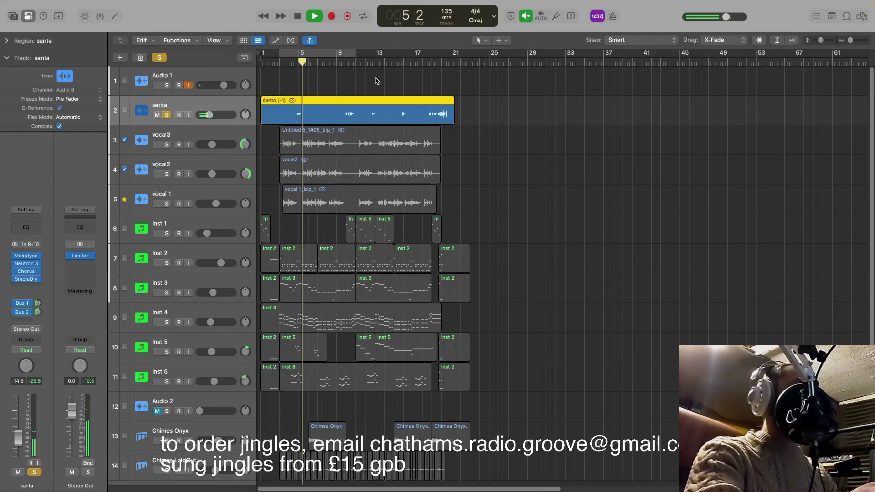
pyautogui.click(344, 62)
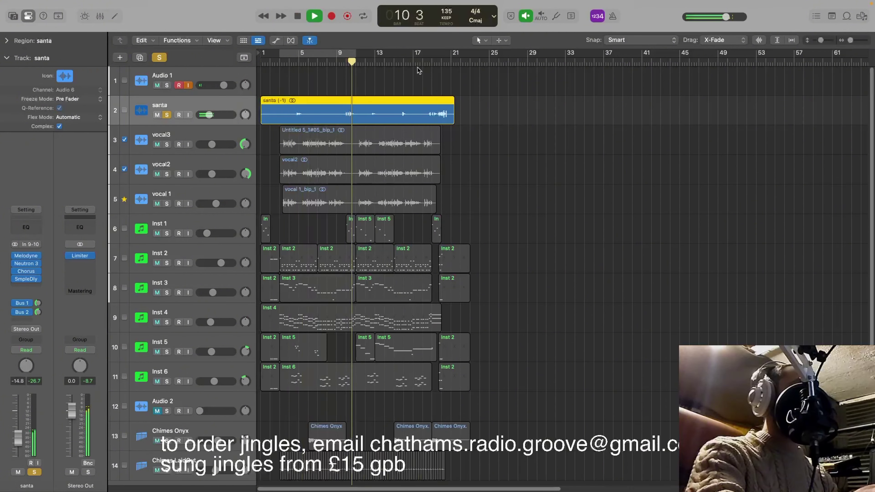
pyautogui.click(421, 64)
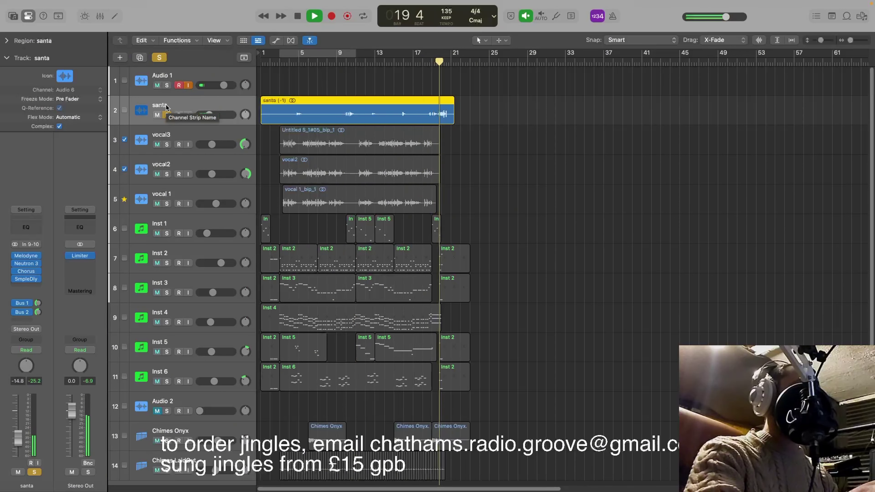
pyautogui.press('space')
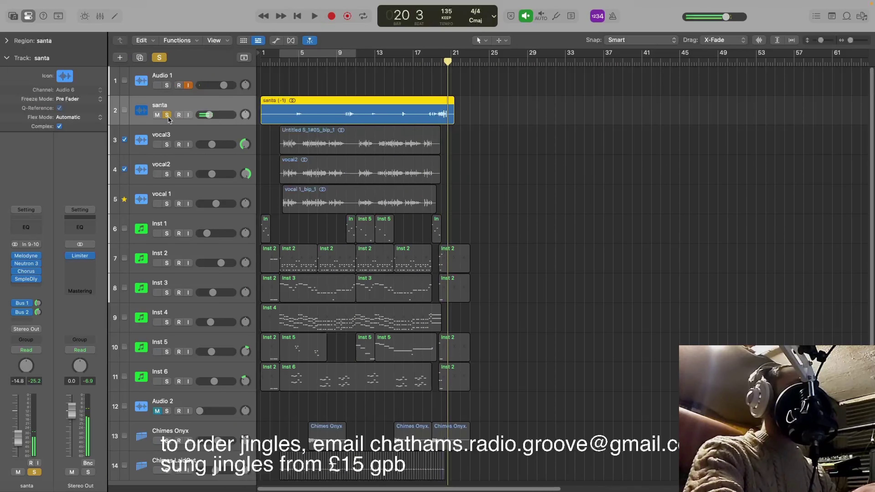
pyautogui.click(168, 116)
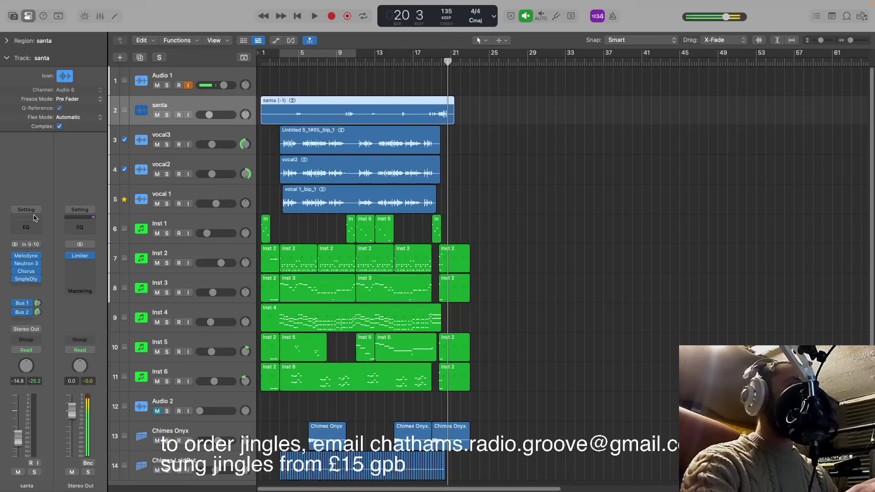
pyautogui.click(26, 255)
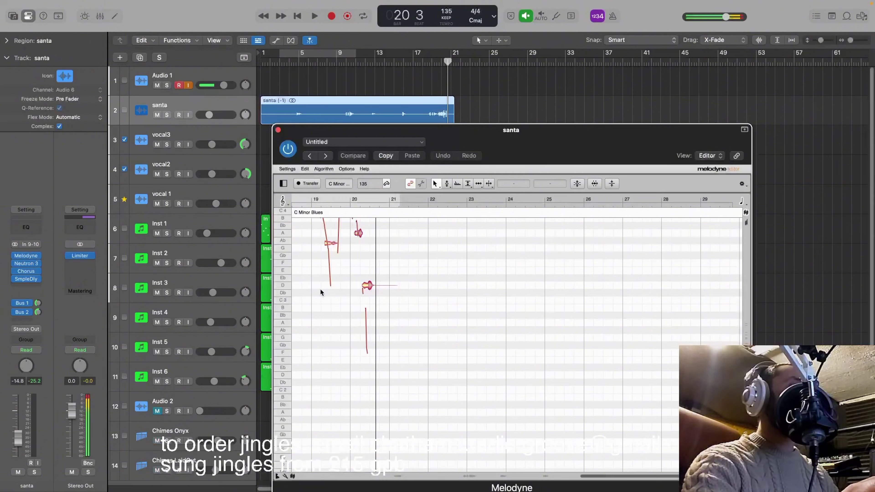
# Step: Bypass Melodyne and play the soloed santa vocal from bar 18
pyautogui.scroll(5, 321, 291)
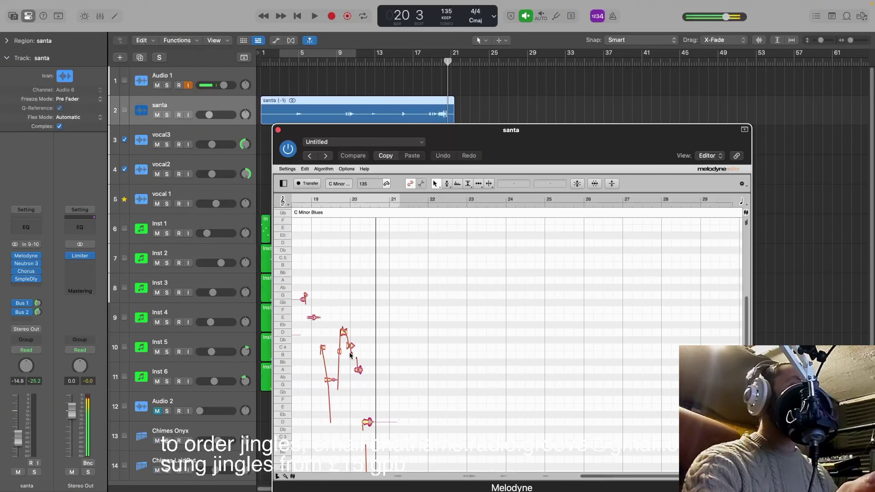
pyautogui.doubleClick(297, 320)
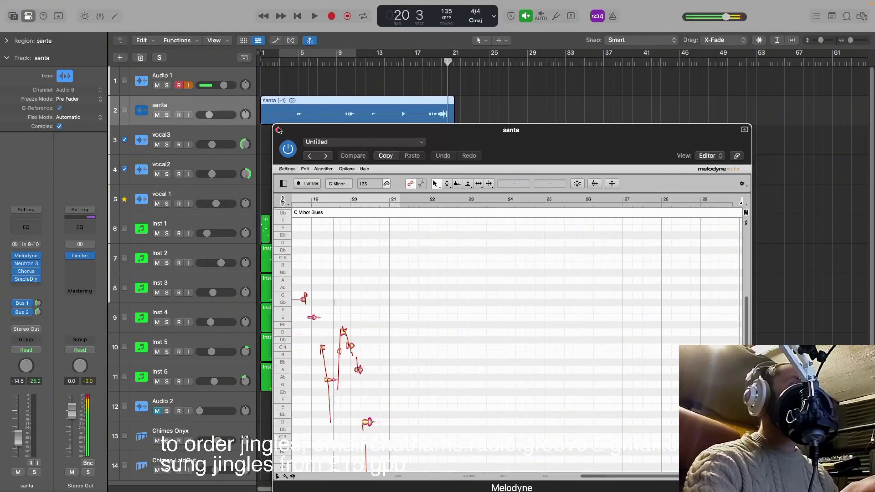
pyautogui.click(289, 149)
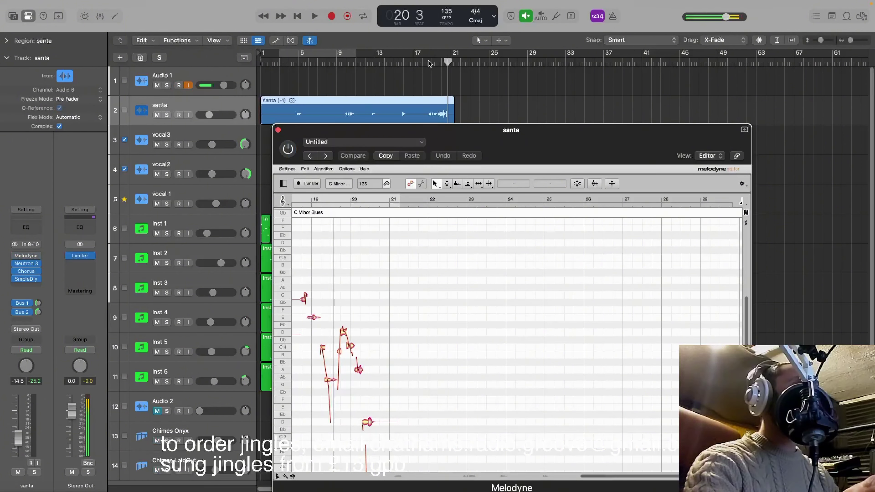
pyautogui.doubleClick(429, 63)
pyautogui.press('space')
pyautogui.click(166, 115)
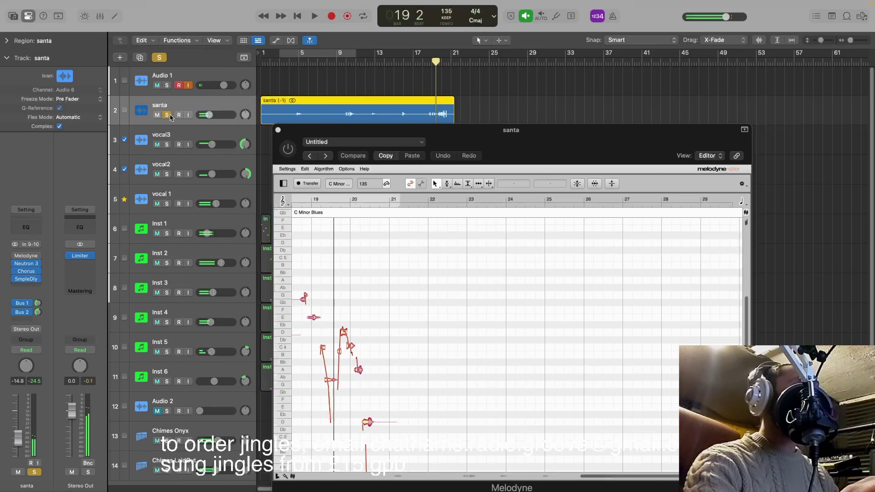
pyautogui.press('space')
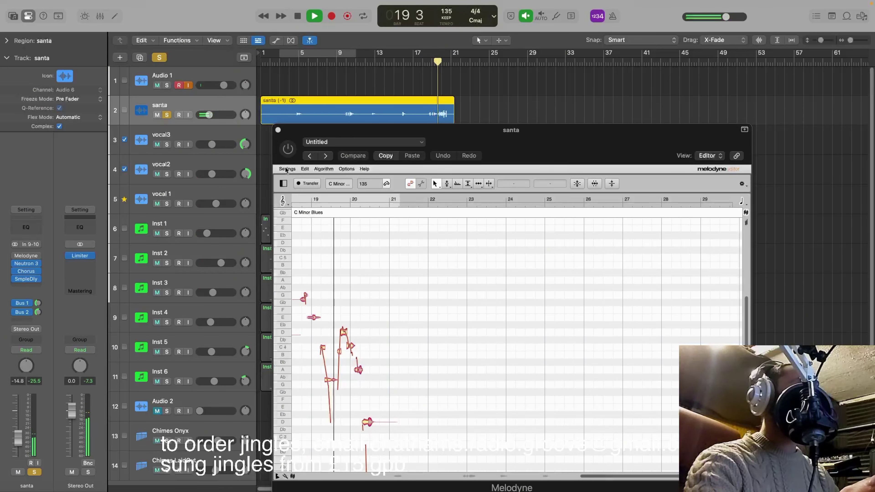
pyautogui.press('space')
# Step: Replay the passage with Melodyne active and Audio 1 soloed, then close Melodyne and unsolo santa
pyautogui.click(288, 151)
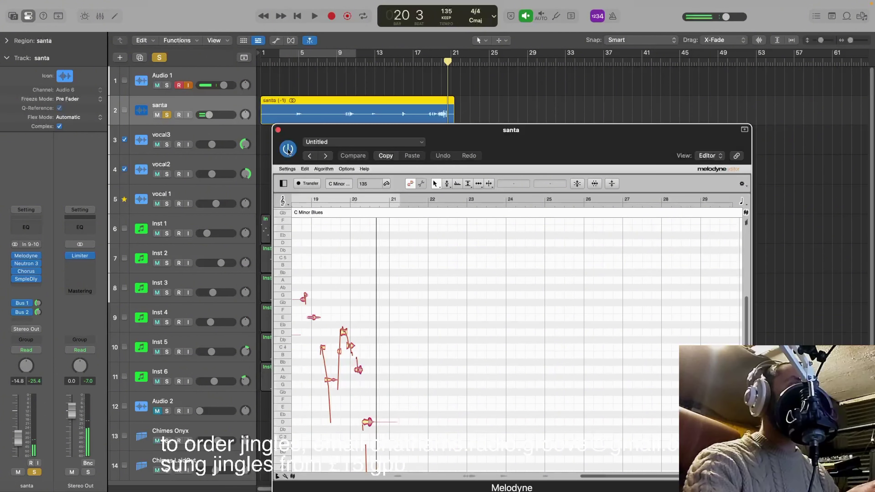
pyautogui.click(167, 86)
pyautogui.press('space')
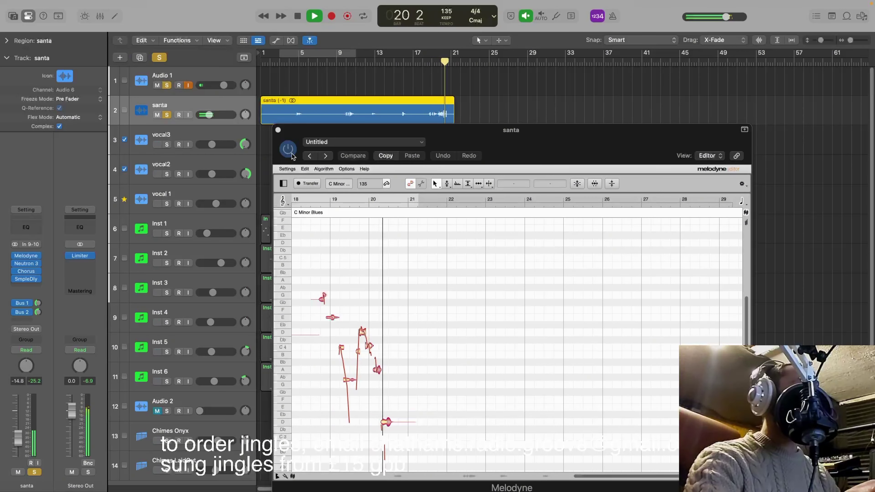
pyautogui.press('space')
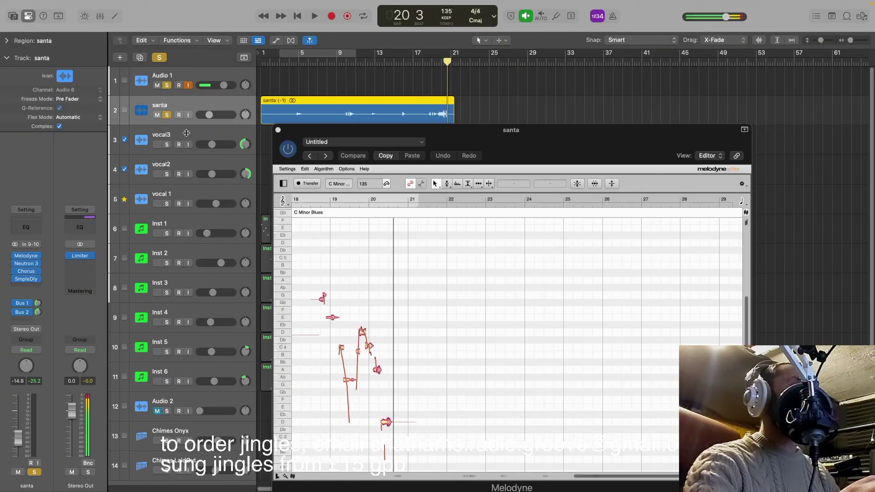
pyautogui.click(278, 130)
pyautogui.click(167, 115)
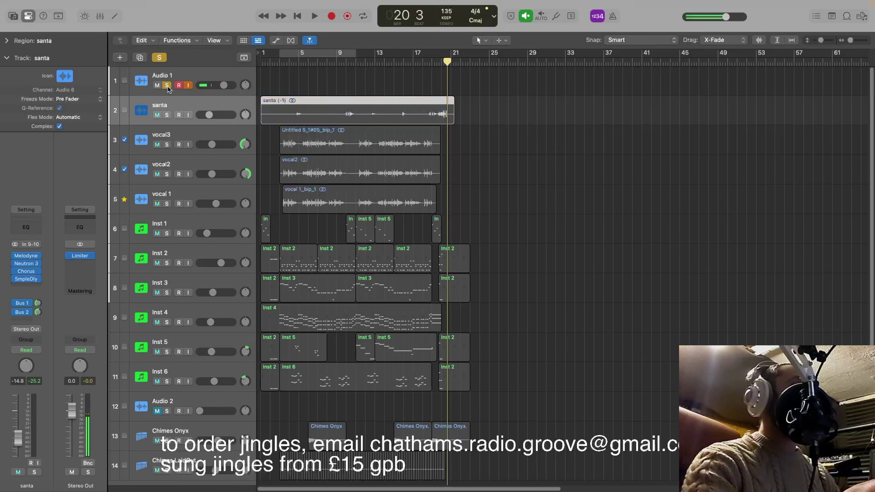
pyautogui.click(167, 86)
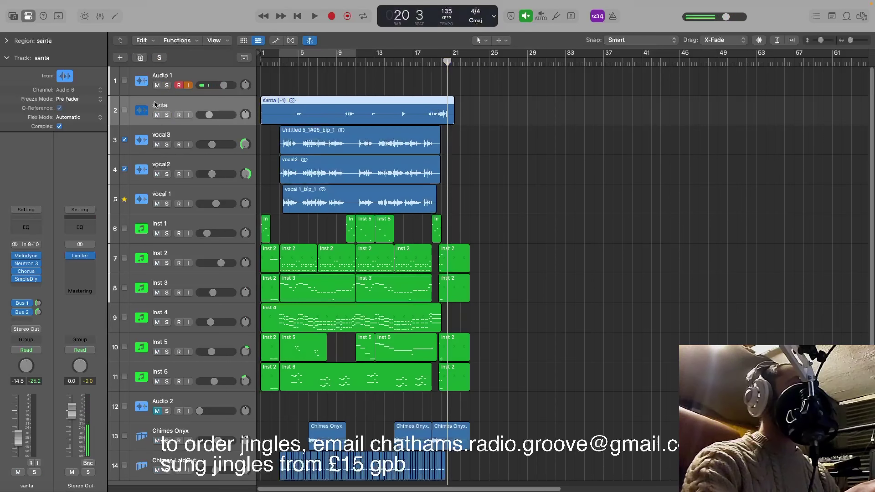
pyautogui.click(27, 265)
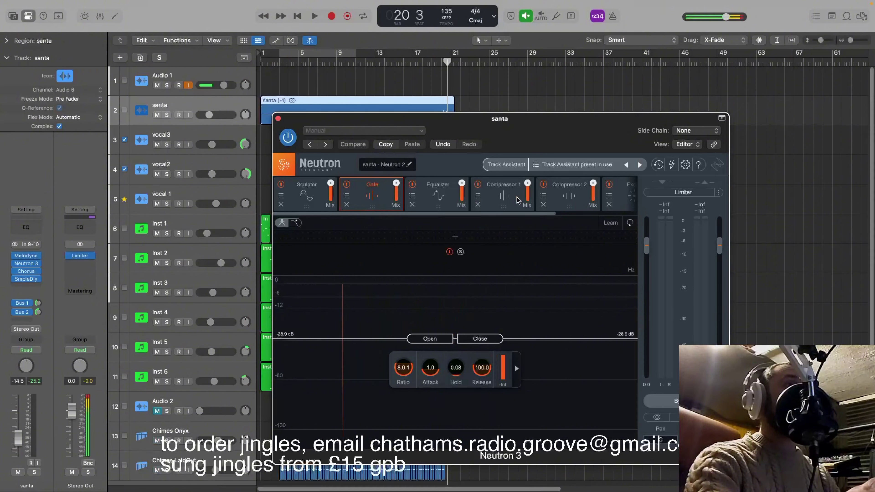
pyautogui.click(278, 119)
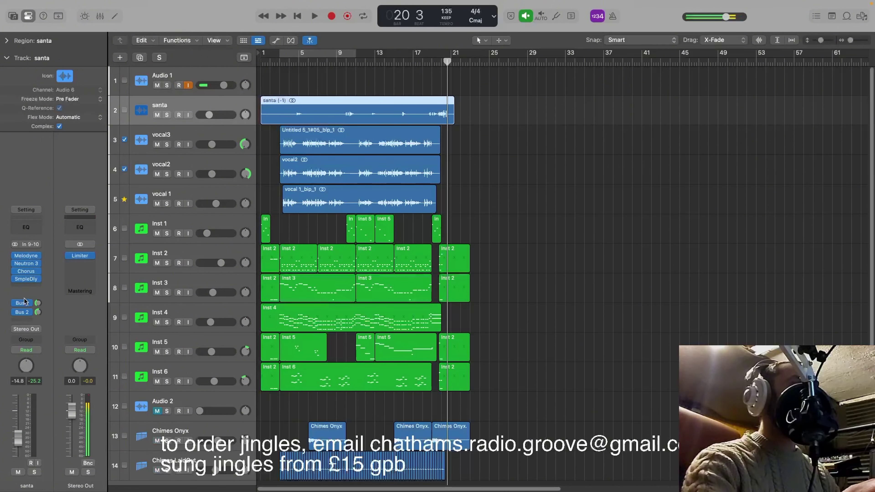
pyautogui.click(30, 264)
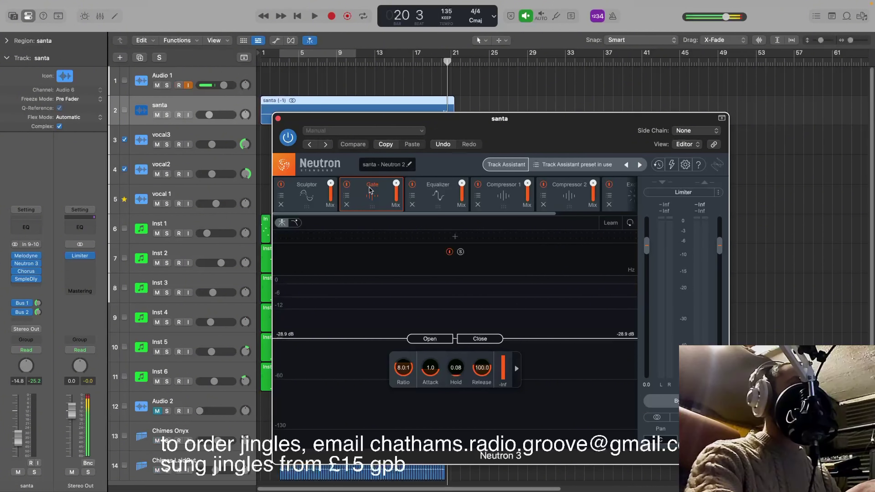
pyautogui.click(277, 119)
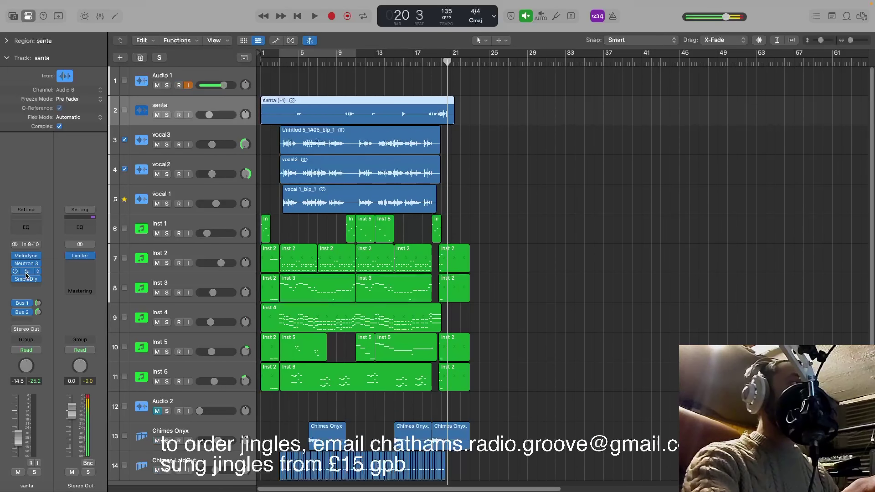
pyautogui.click(26, 272)
# Step: Check the santa vocal's Sample Delay, its Bus 1 send, and the Aux 1 compressor
pyautogui.click(278, 118)
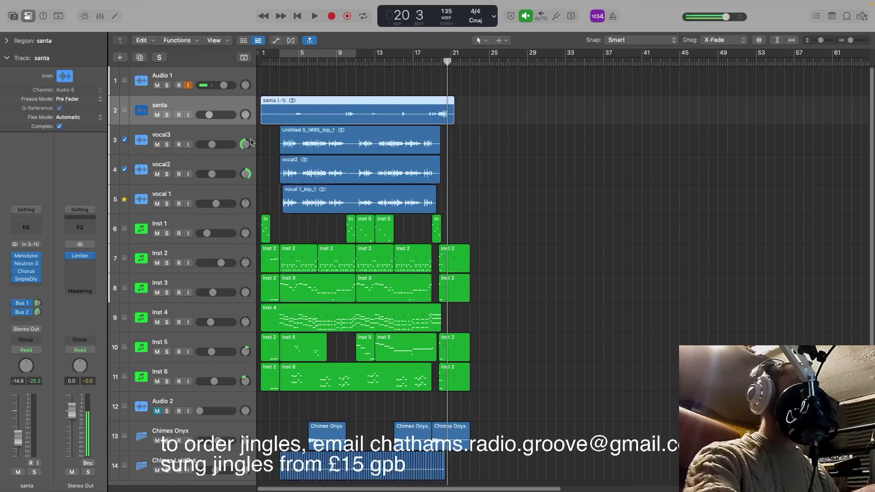
pyautogui.click(26, 281)
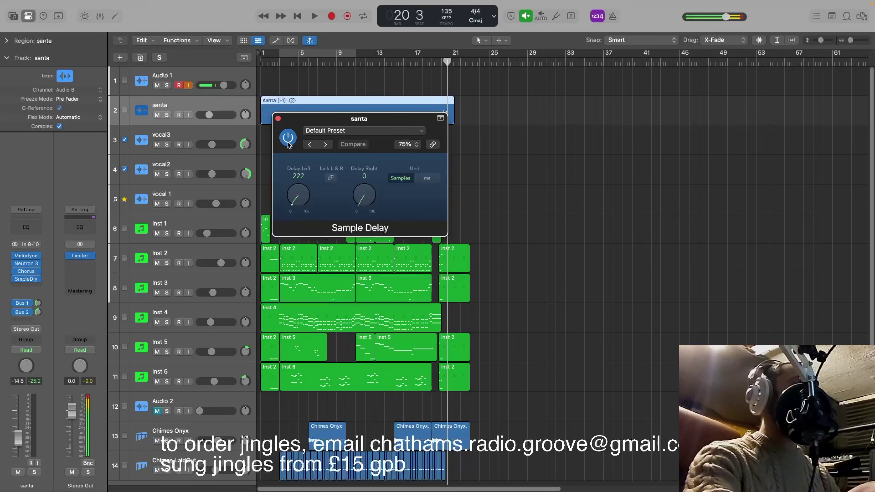
pyautogui.click(278, 119)
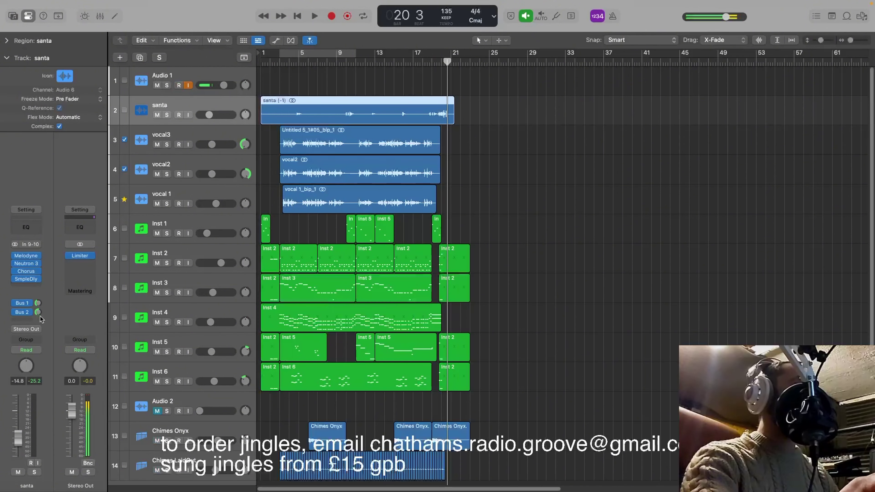
pyautogui.click(23, 303)
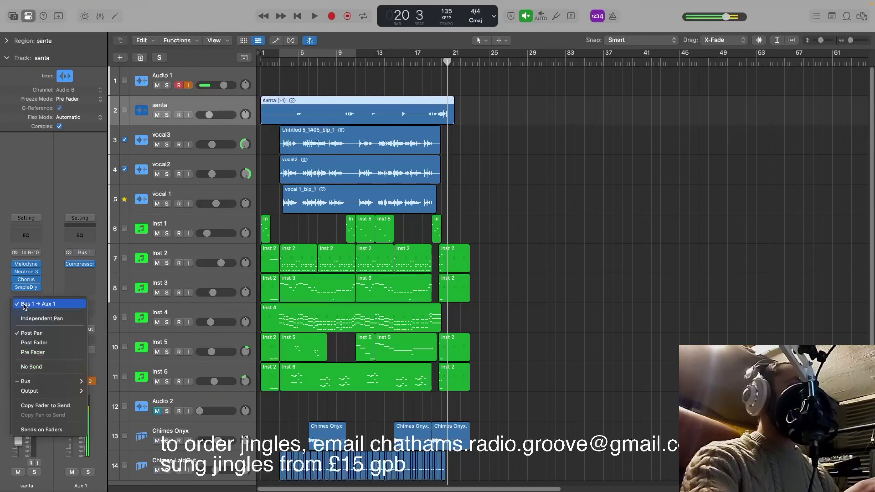
pyautogui.click(80, 270)
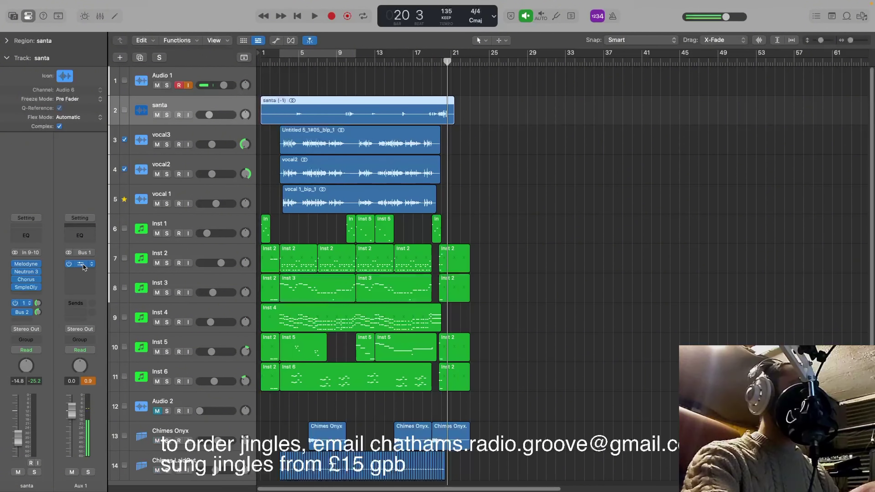
pyautogui.click(83, 267)
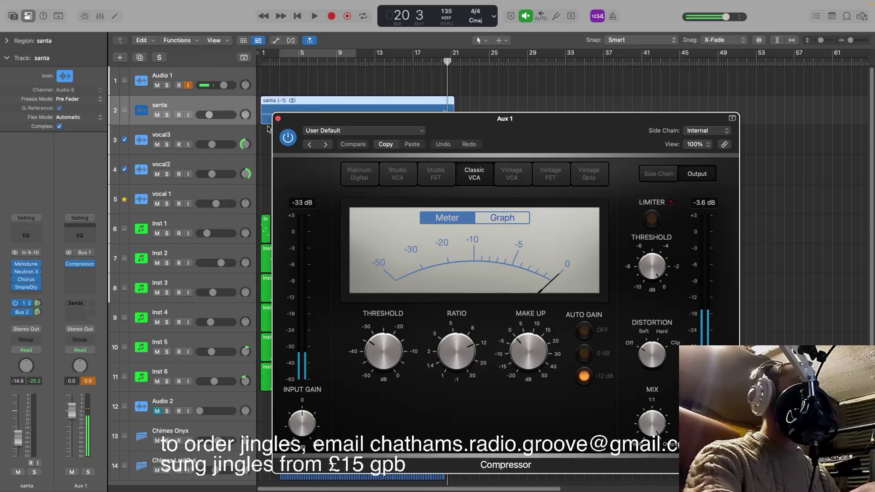
pyautogui.click(278, 119)
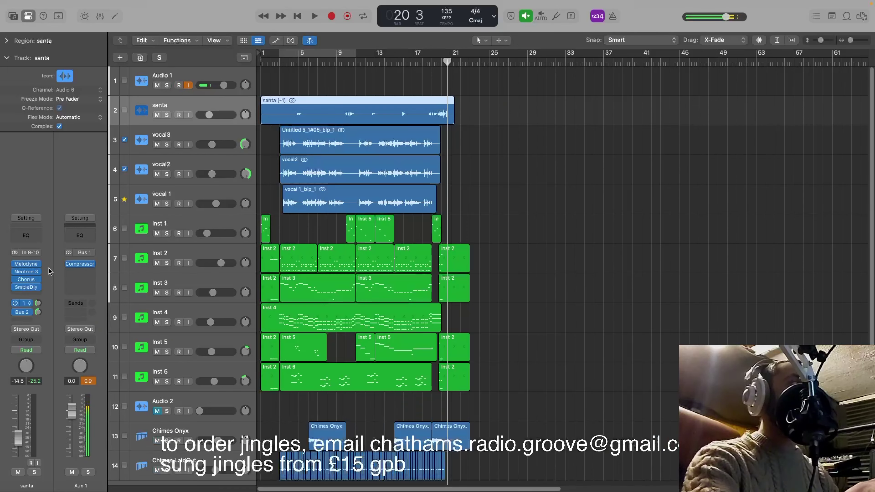
# Step: Route the santa vocal's Bus 2 send to Aux 2 and inspect the Raum reverb
pyautogui.click(22, 312)
pyautogui.click(47, 298)
pyautogui.click(22, 312)
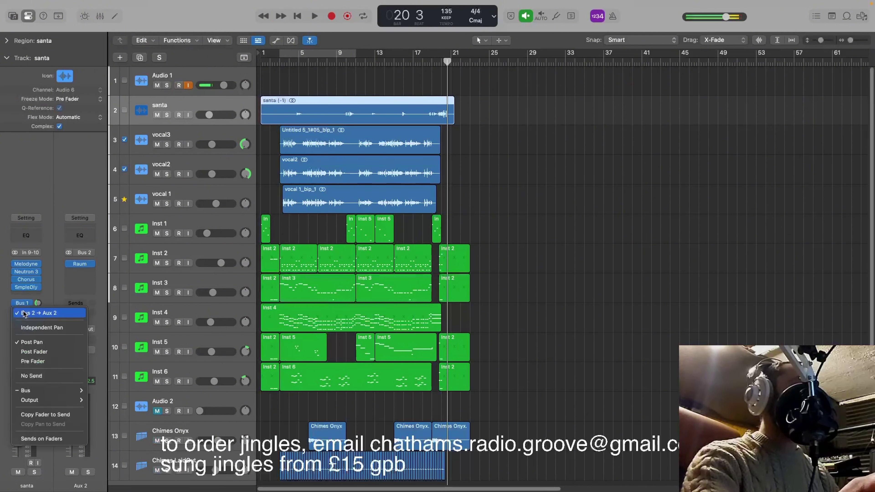
pyautogui.click(51, 301)
pyautogui.click(22, 312)
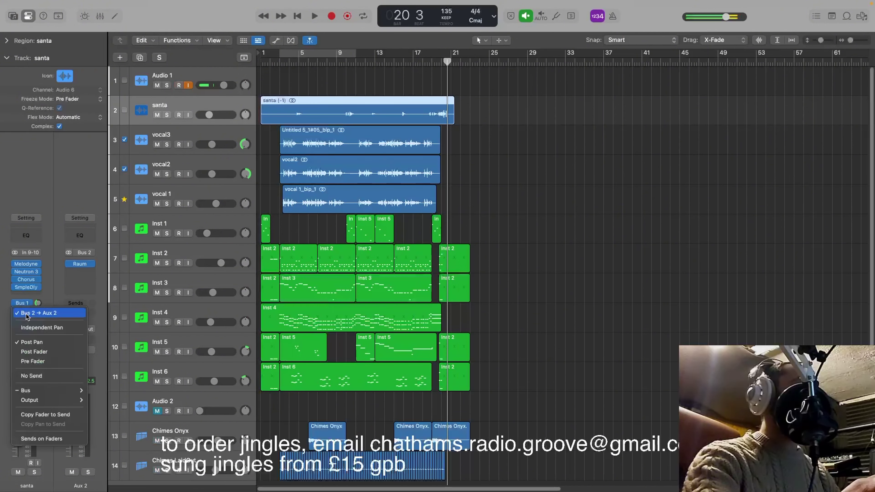
pyautogui.click(42, 302)
pyautogui.click(29, 312)
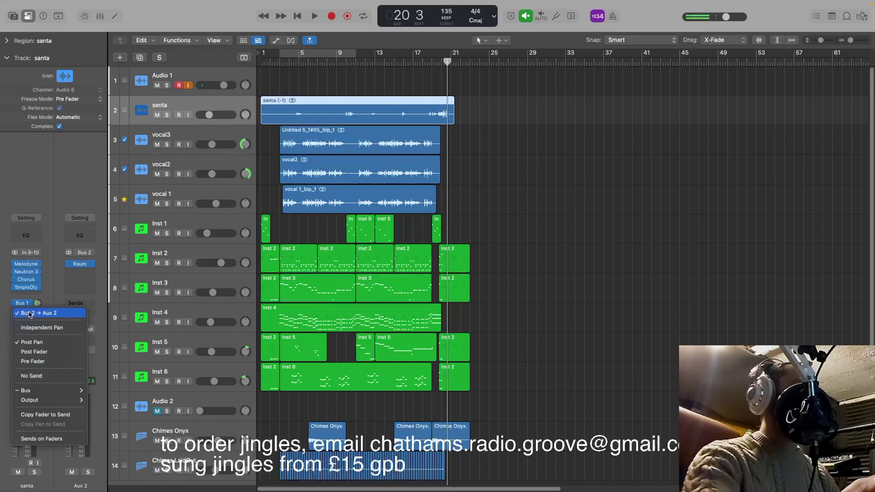
pyautogui.click(47, 299)
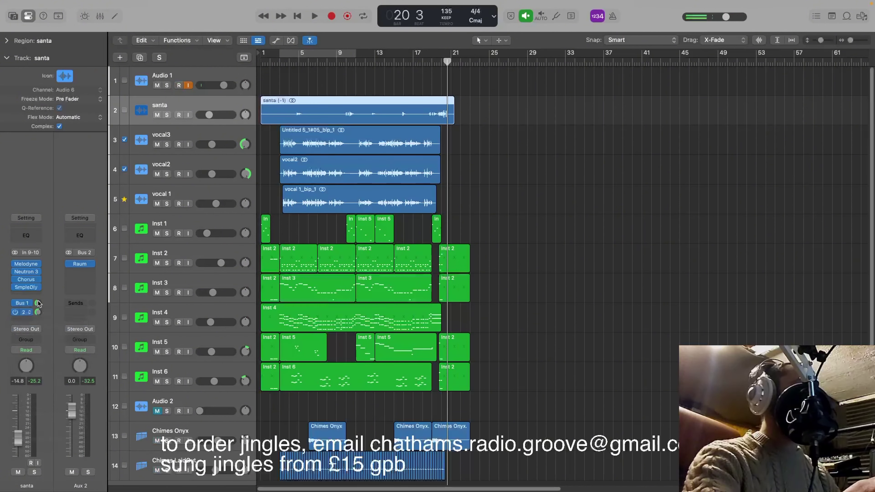
pyautogui.click(79, 264)
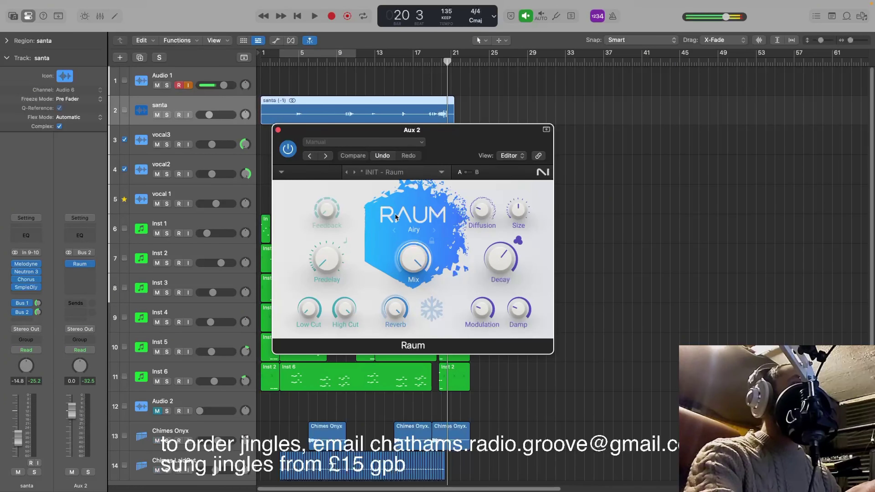
pyautogui.click(278, 129)
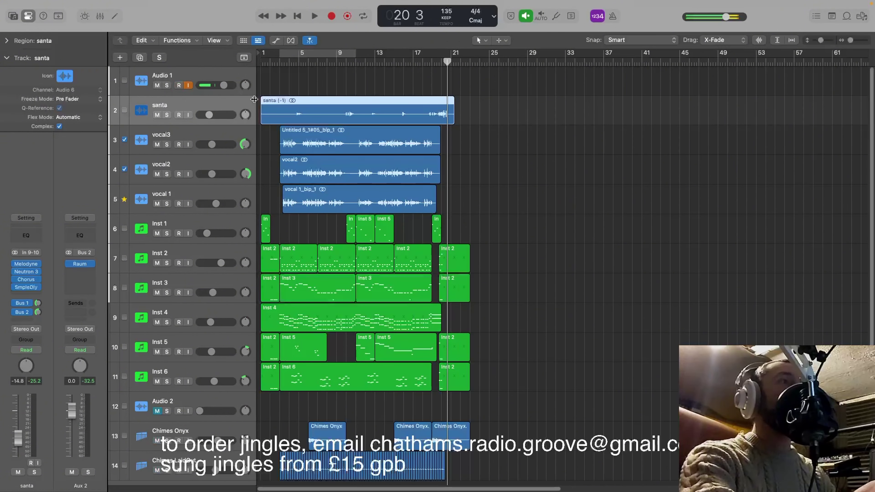
# Step: Return the playhead to bar 1 and scroll down to show Chimes LaidOut
pyautogui.click(296, 16)
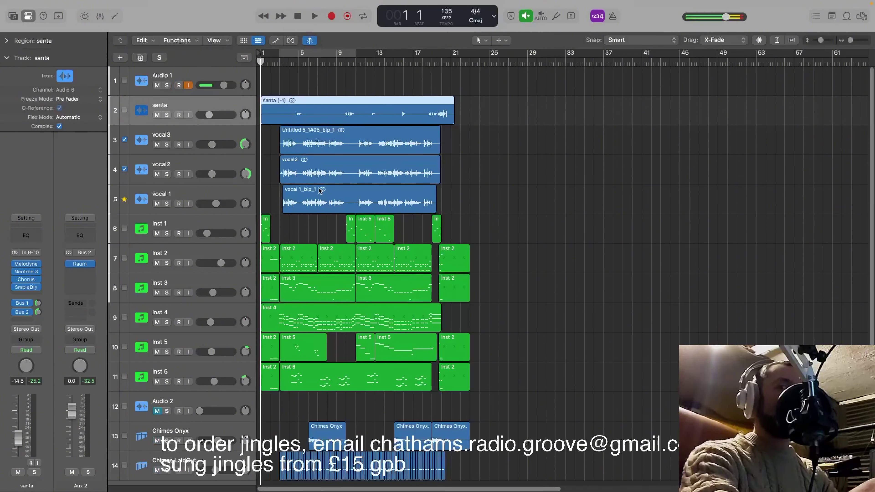
pyautogui.scroll(-2, 329, 226)
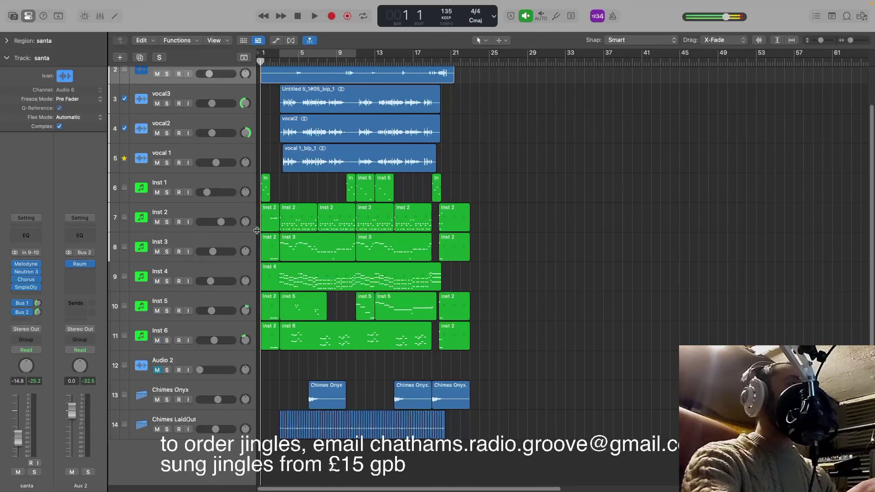
# Step: Play the Christmas jingle from bar 1 and stop playback at bar 22, beat 1
pyautogui.press('space')
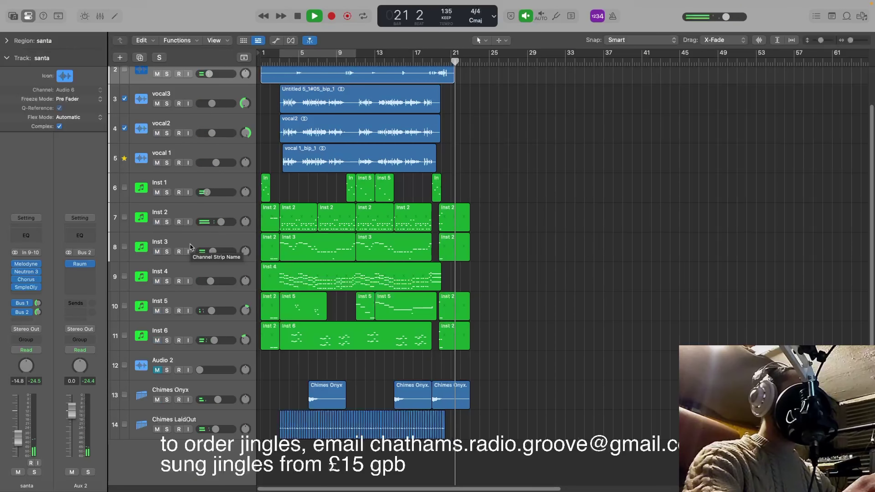
pyautogui.press('space')
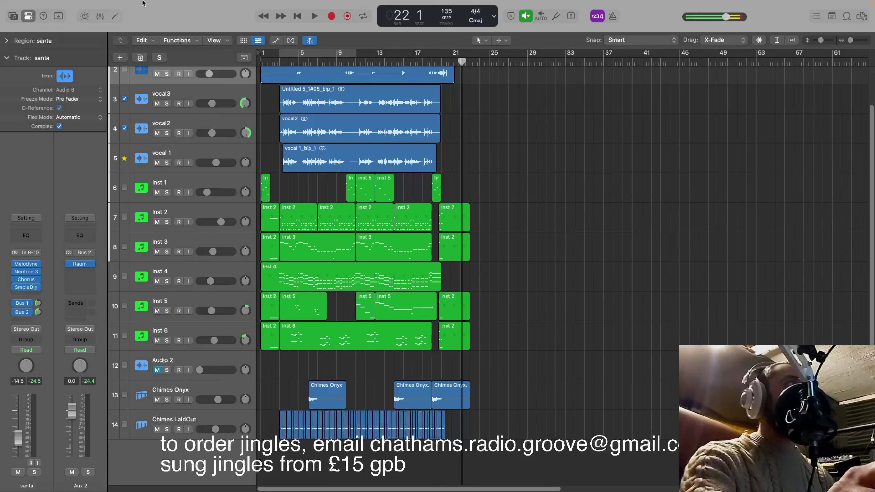
pyautogui.moveTo(143, 3)
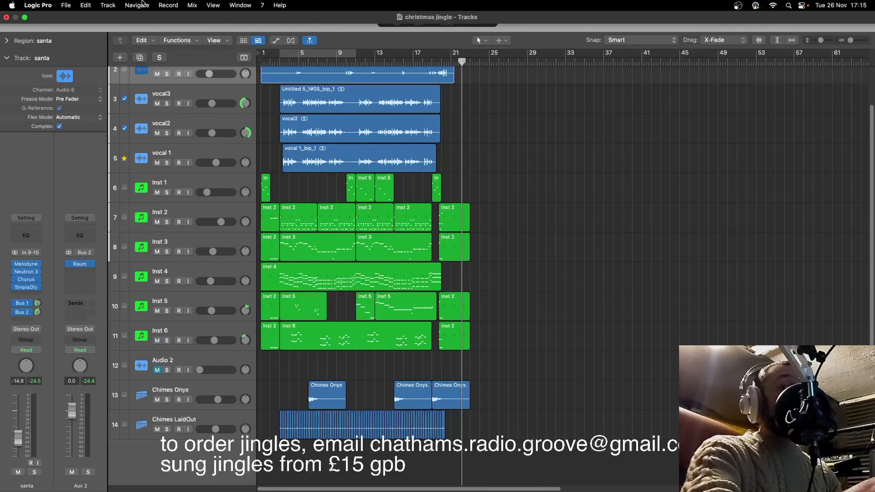